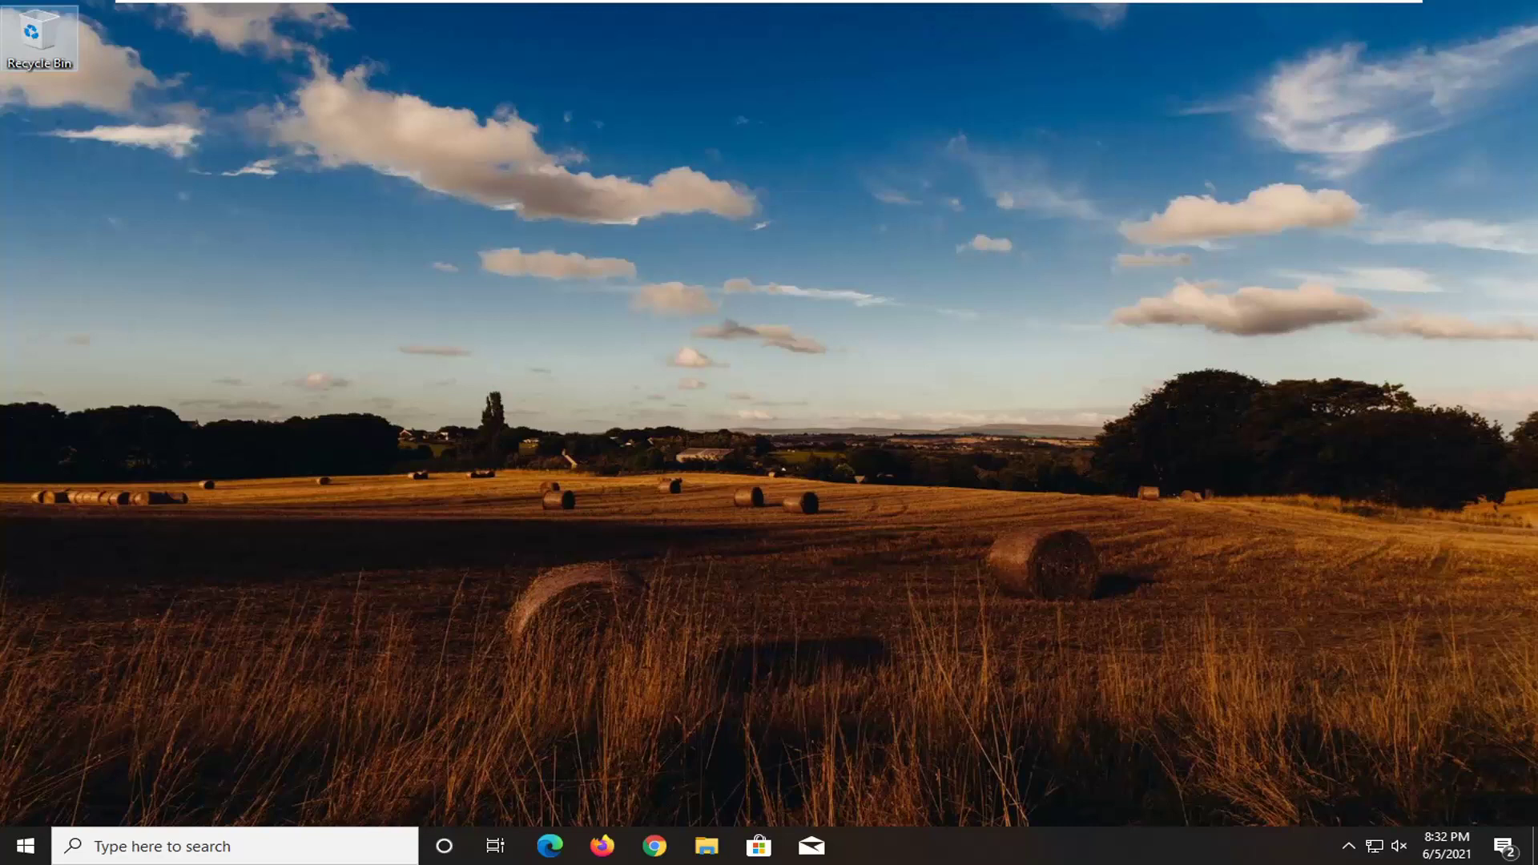
Launch Device Manager from Start search and expand Display adapters to select VMware SVGA 3D.
click(22, 854)
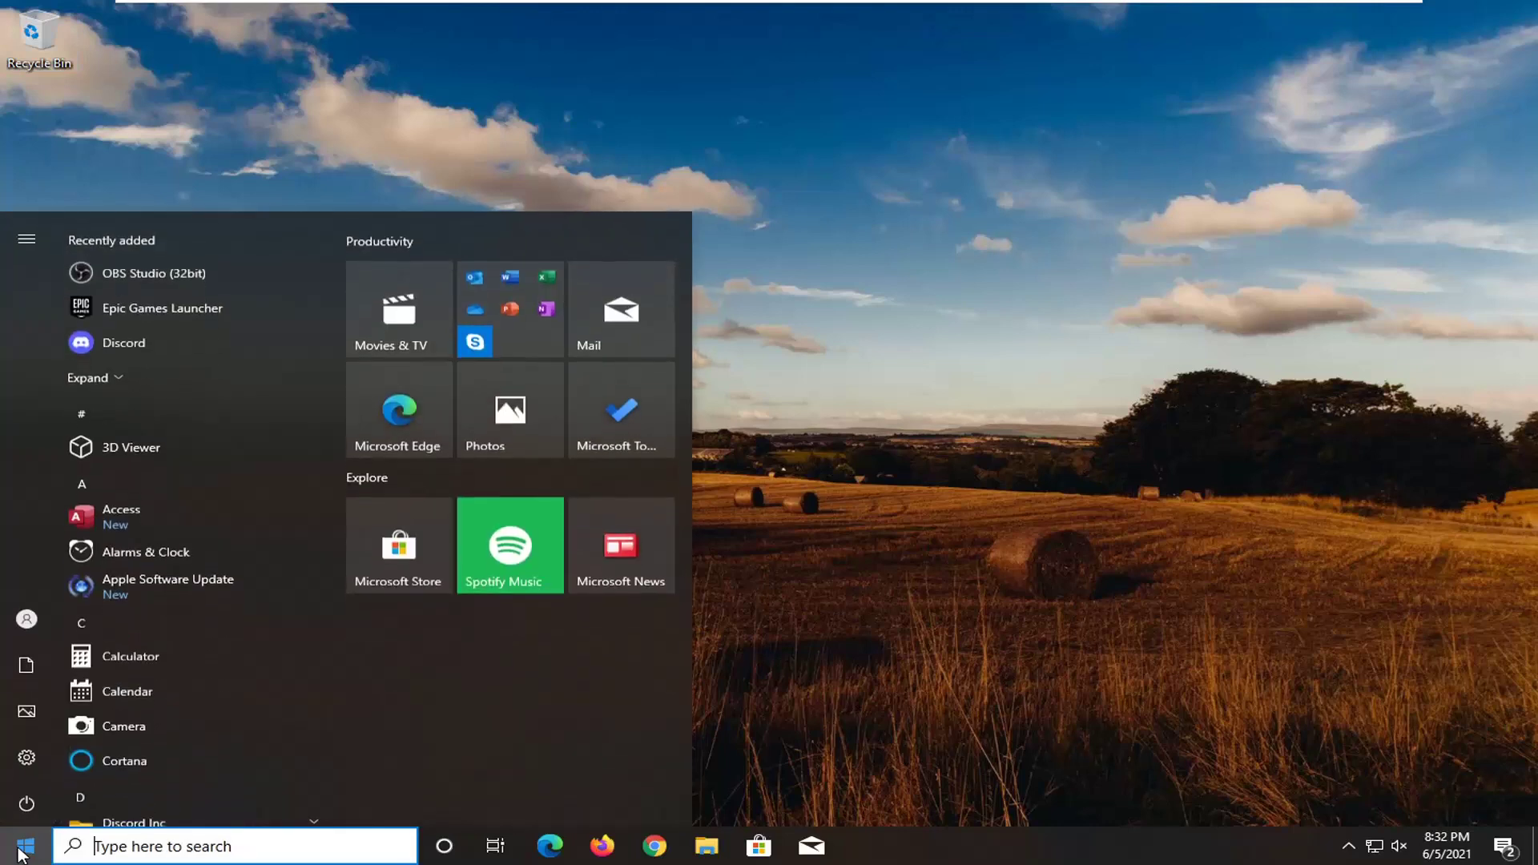
text(devbice)
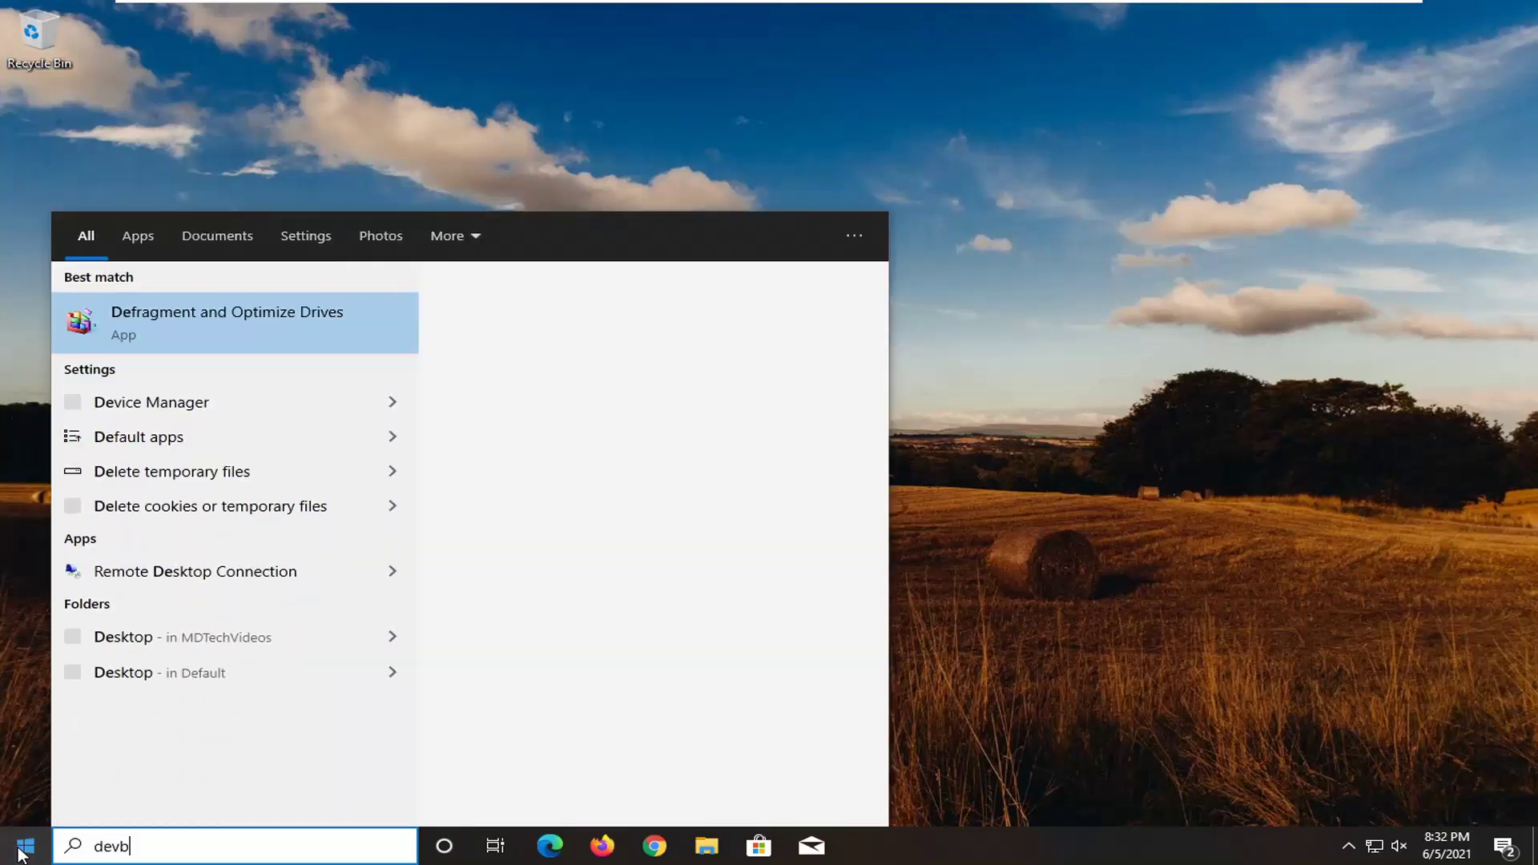
key(BackSpace)
text(ice manager)
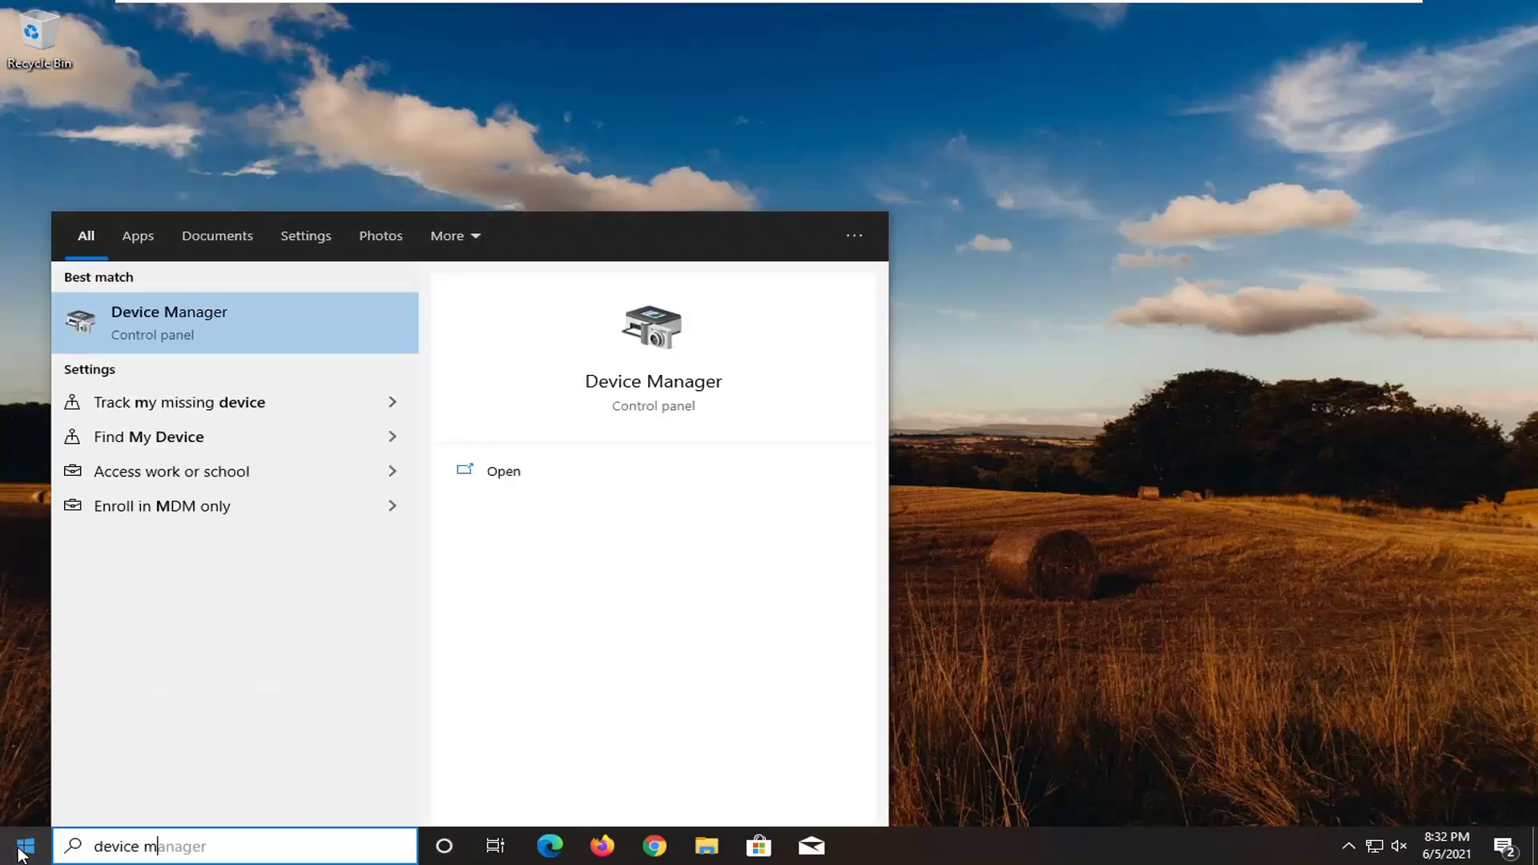
click(160, 325)
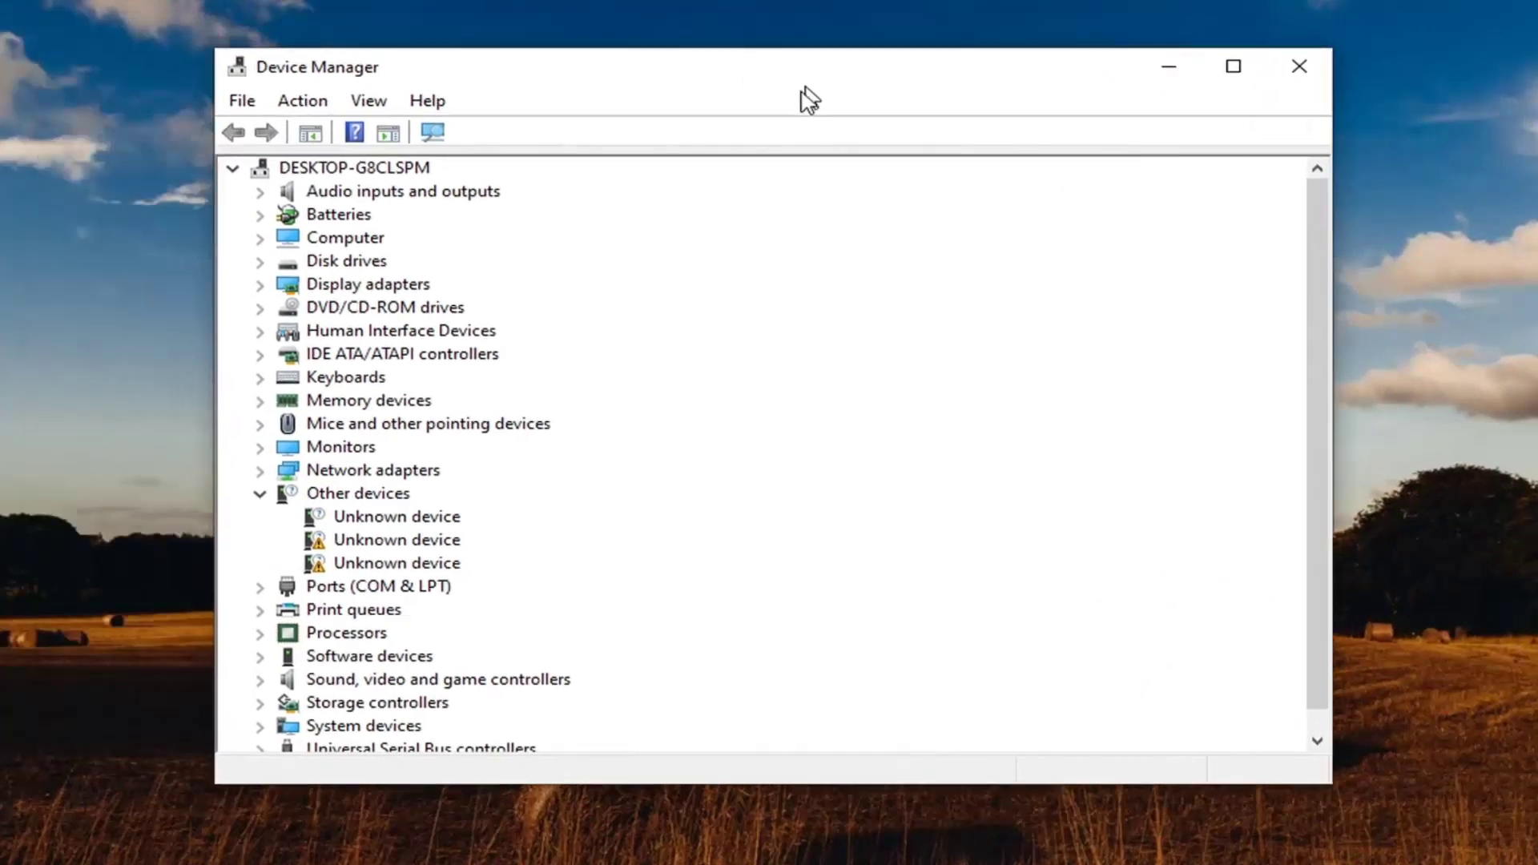
double_click(393, 287)
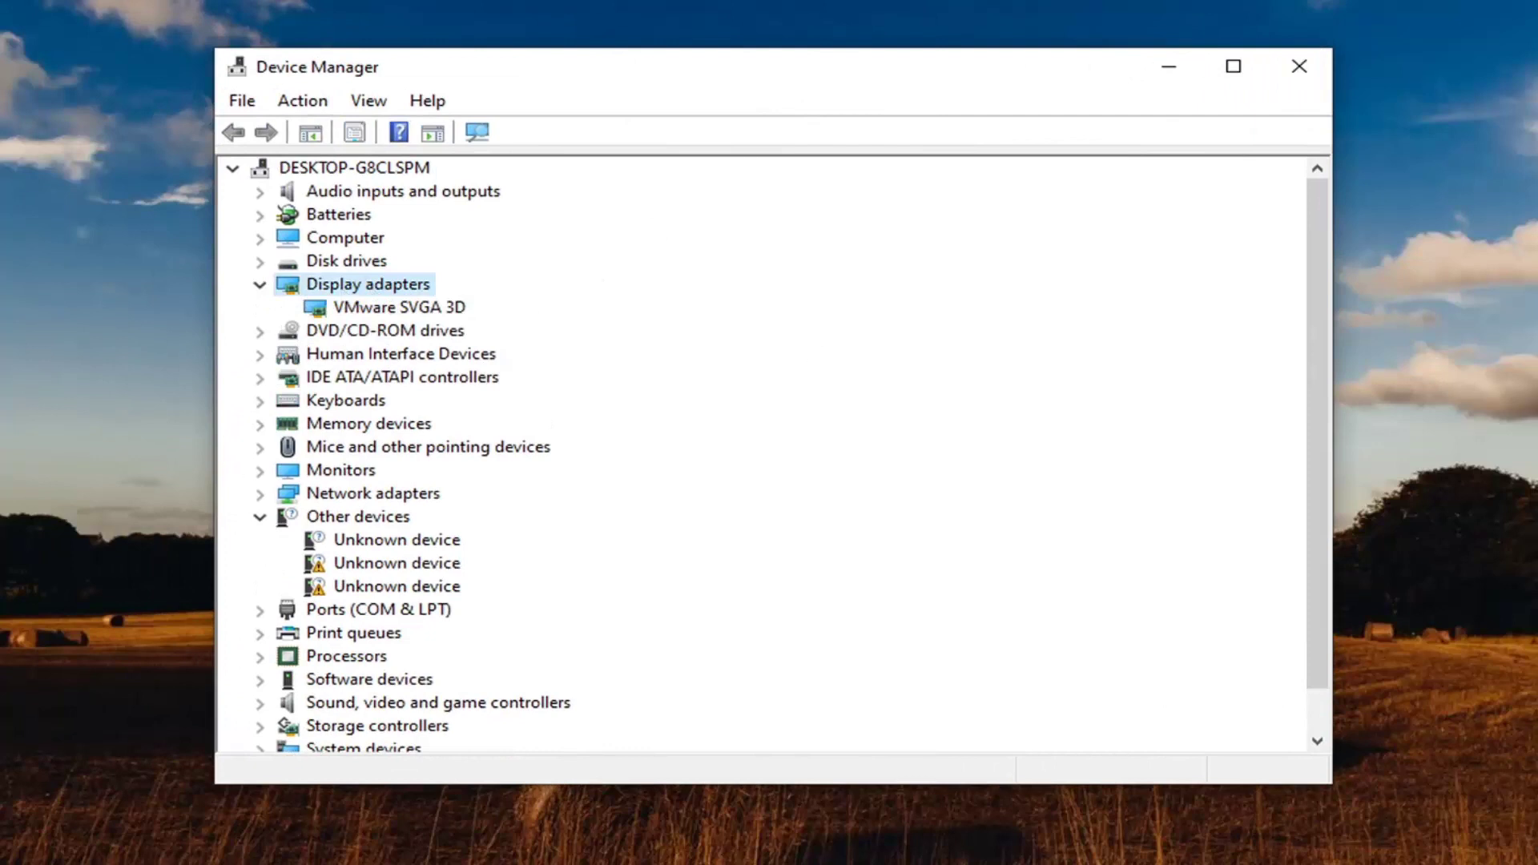
click(346, 307)
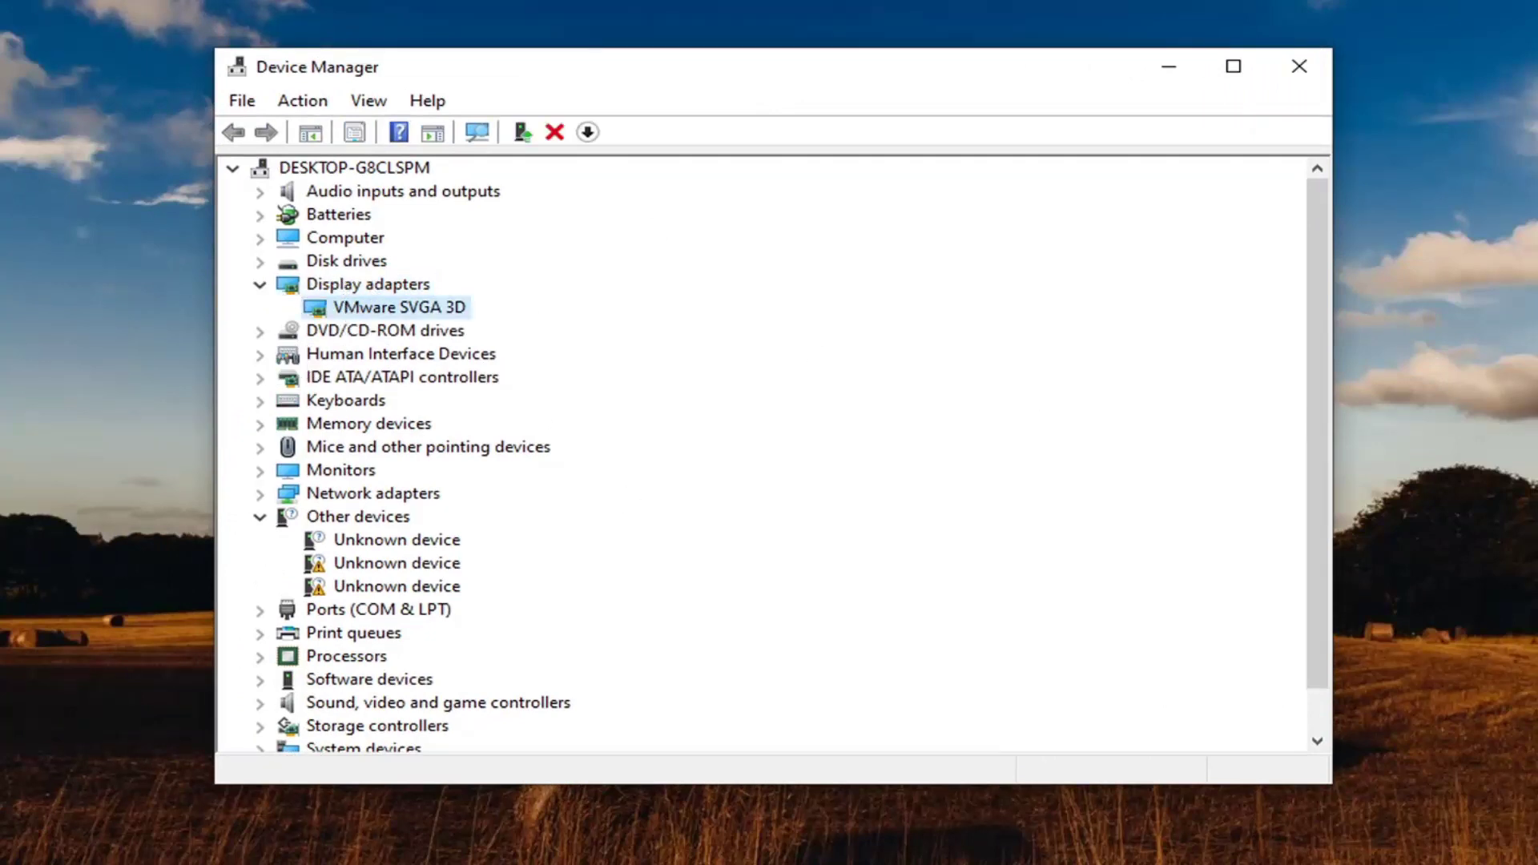
Update the adapter's driver by picking VMware SVGA 3D from the computer's compatible driver list.
right_click(390, 312)
click(532, 334)
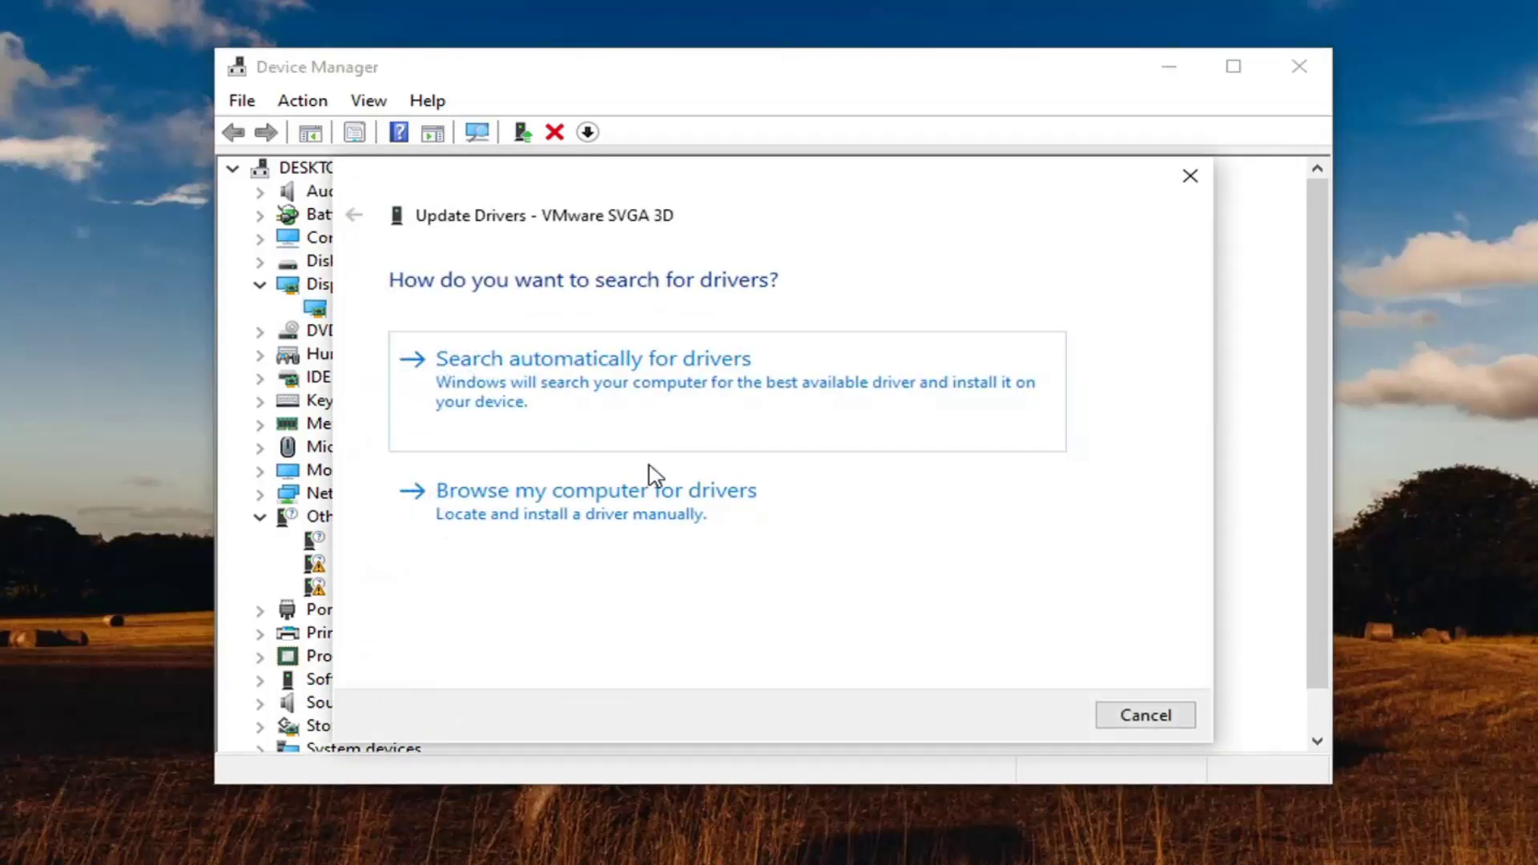
click(684, 508)
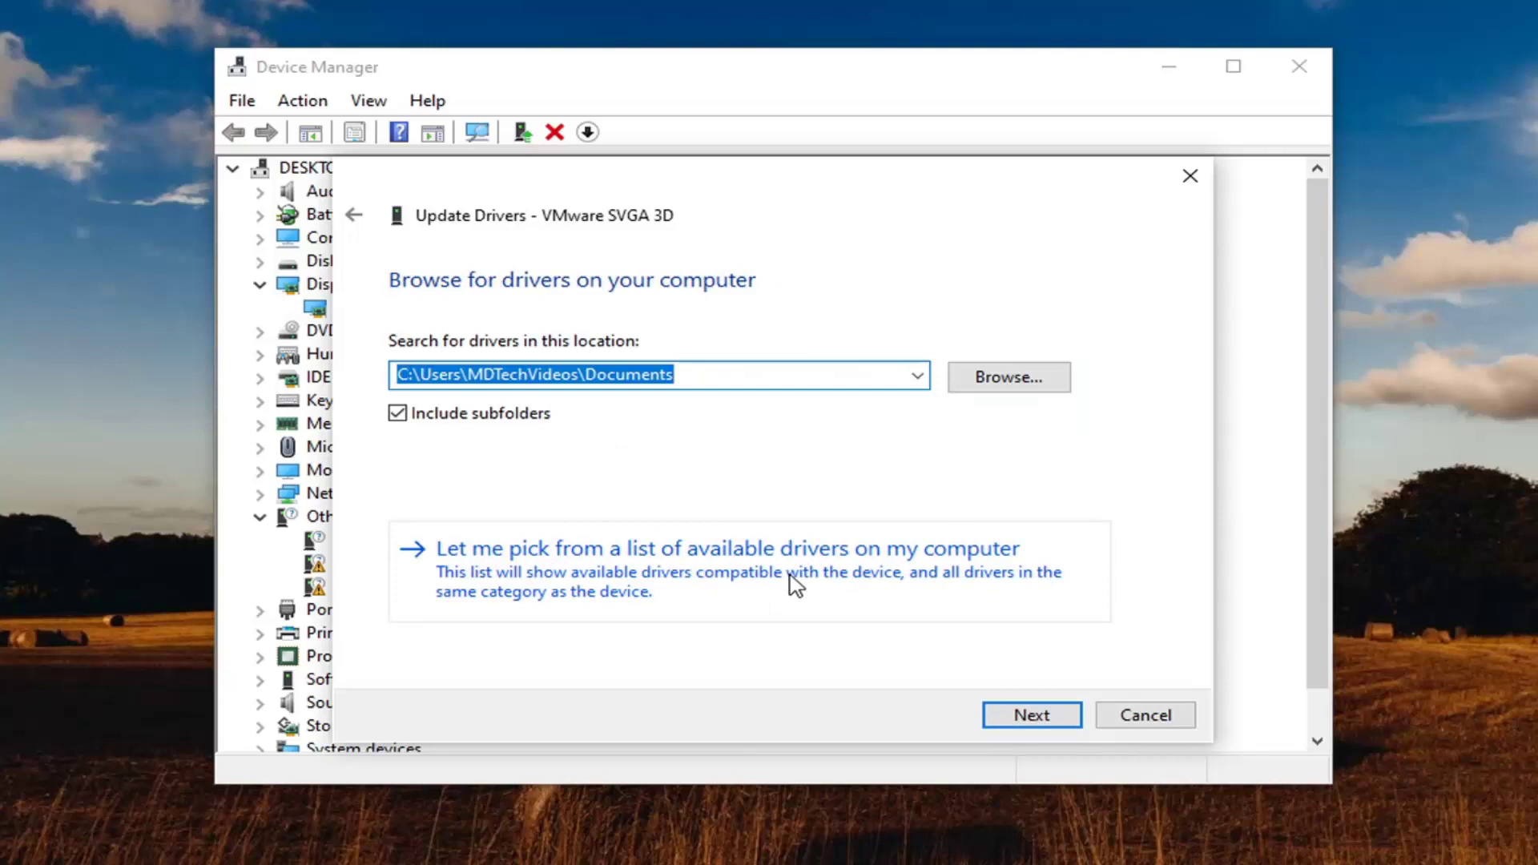
click(932, 570)
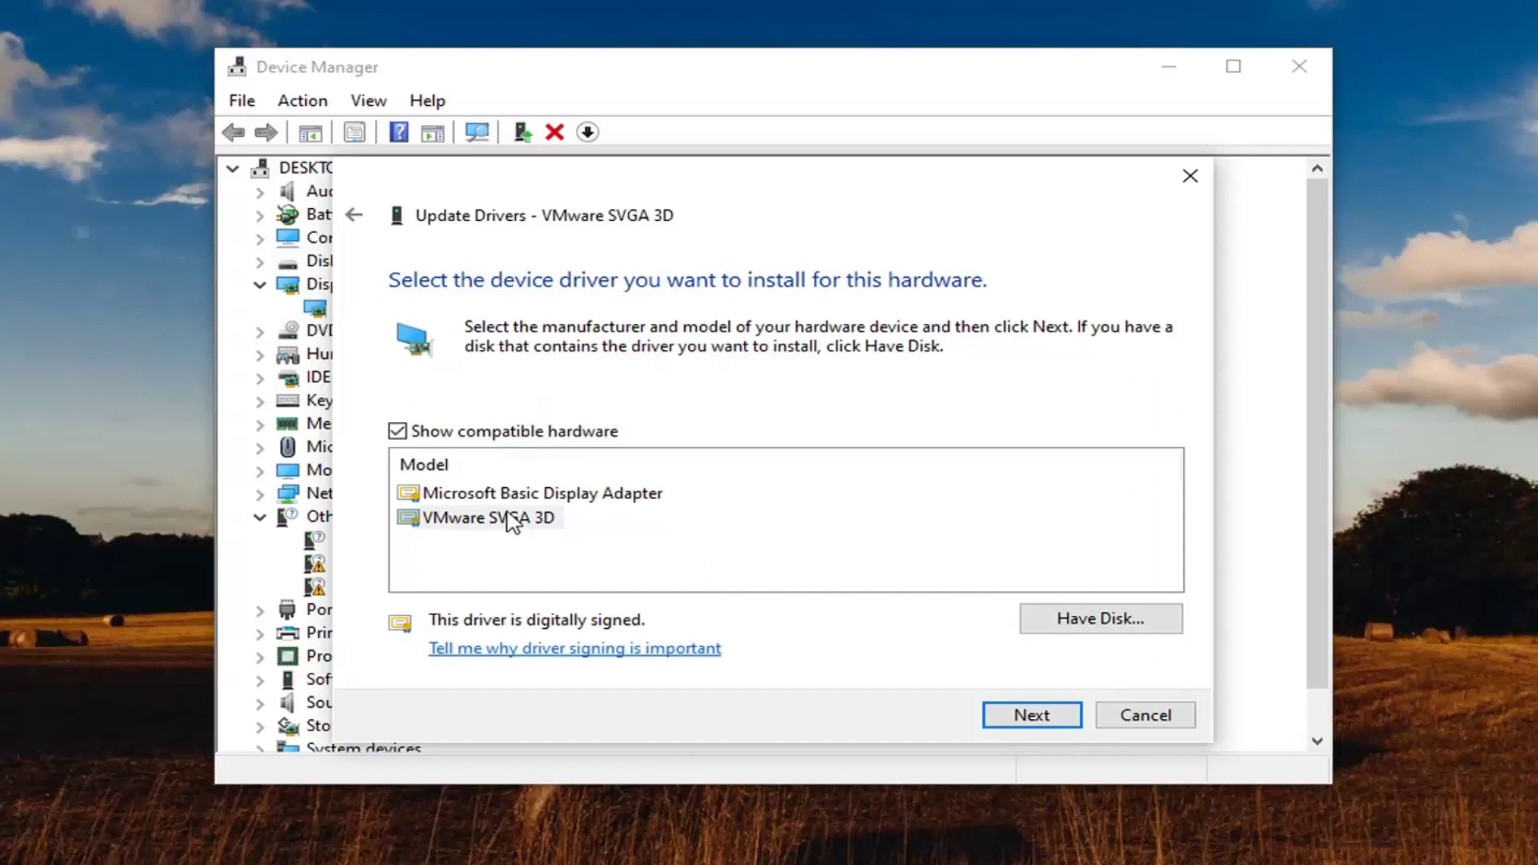
click(482, 494)
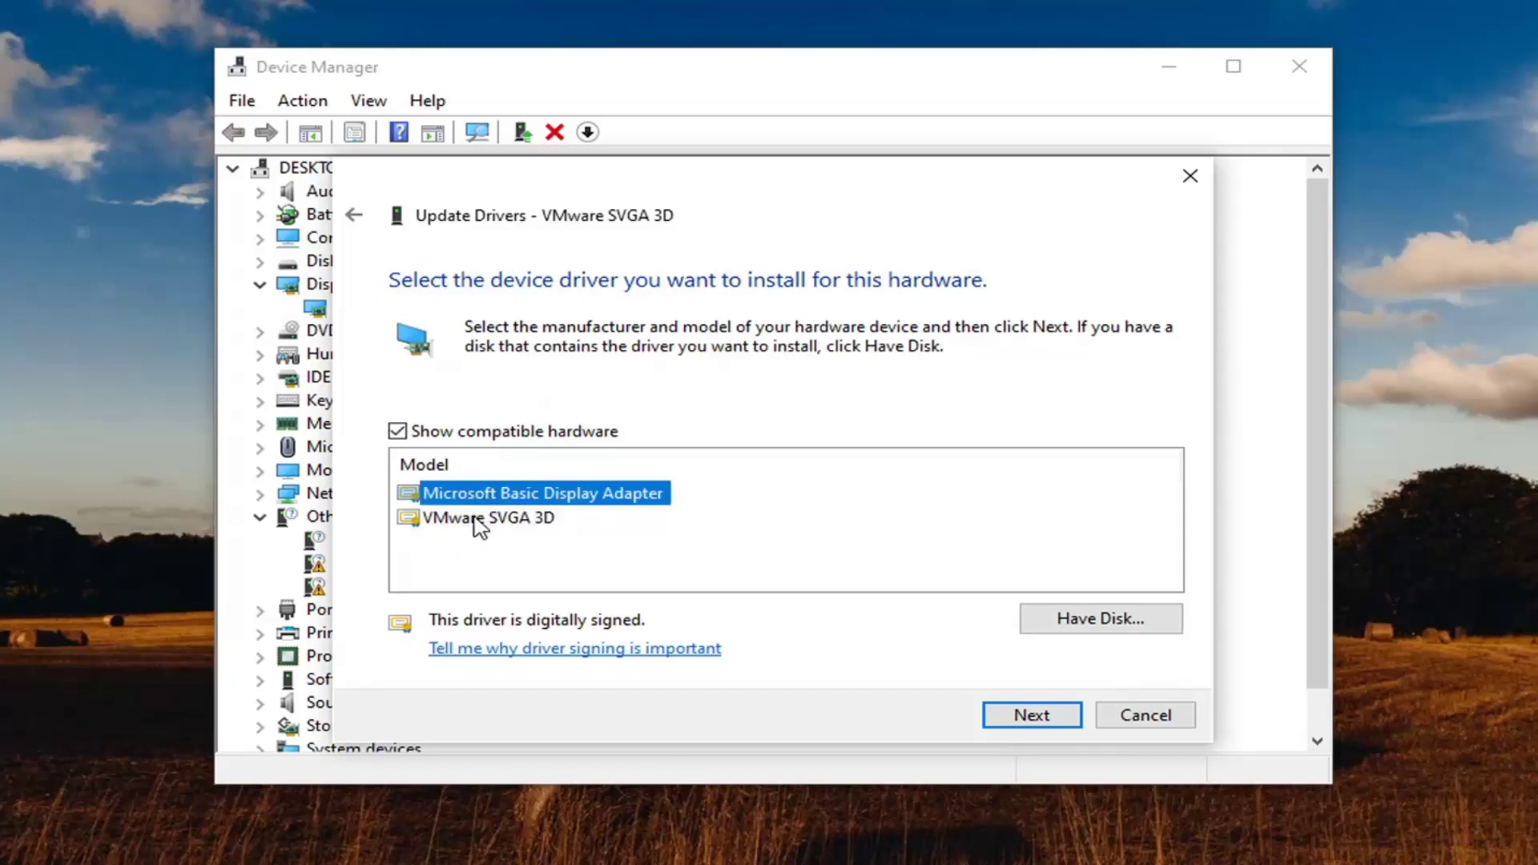
click(477, 523)
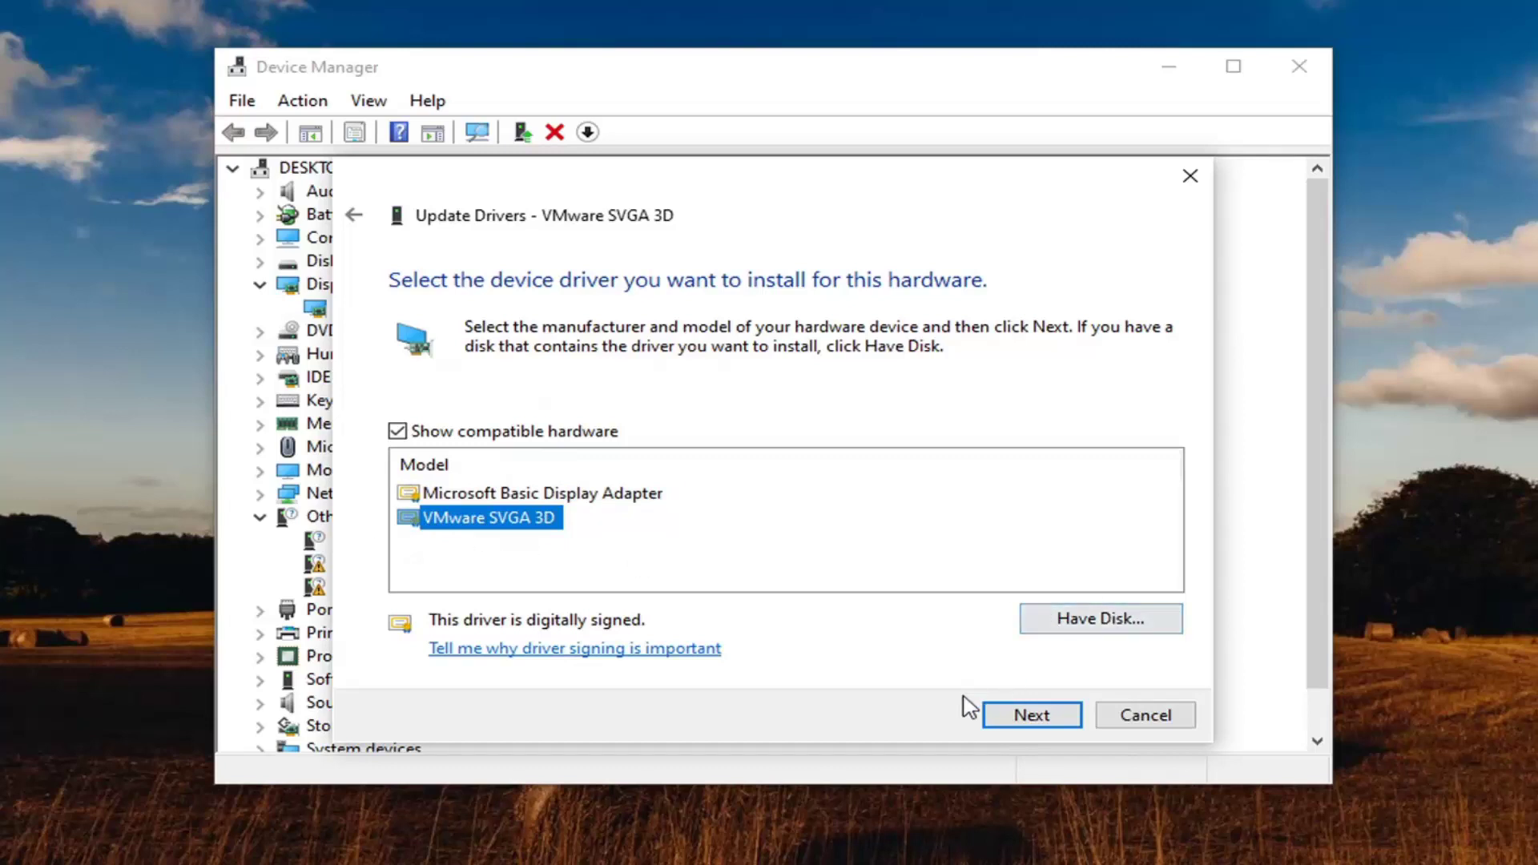
click(1052, 721)
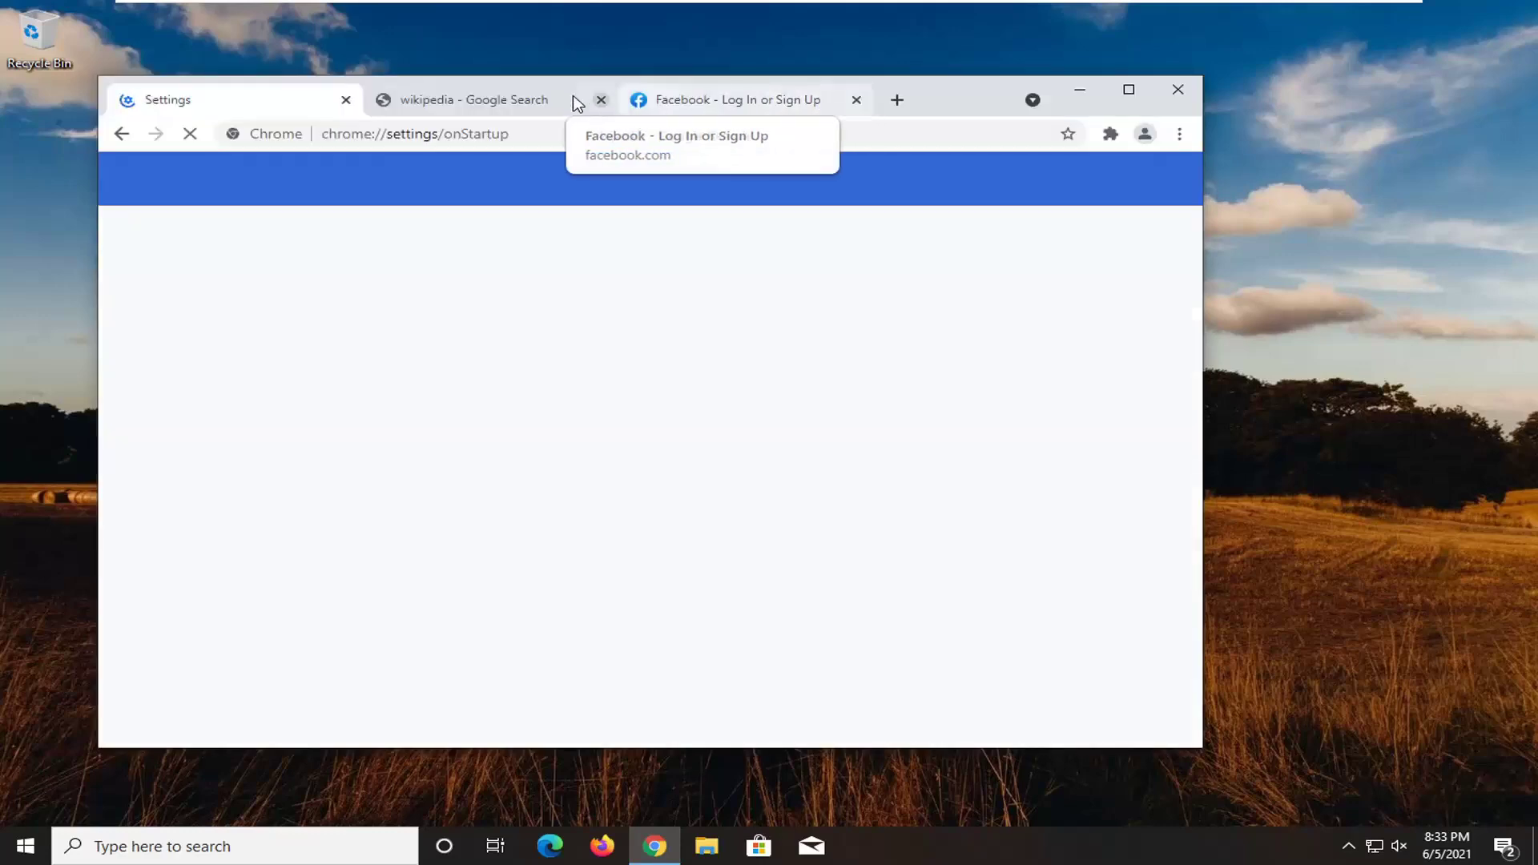
Close the Wikipedia and Facebook tabs and go to google.com.
click(600, 100)
click(600, 100)
click(444, 133)
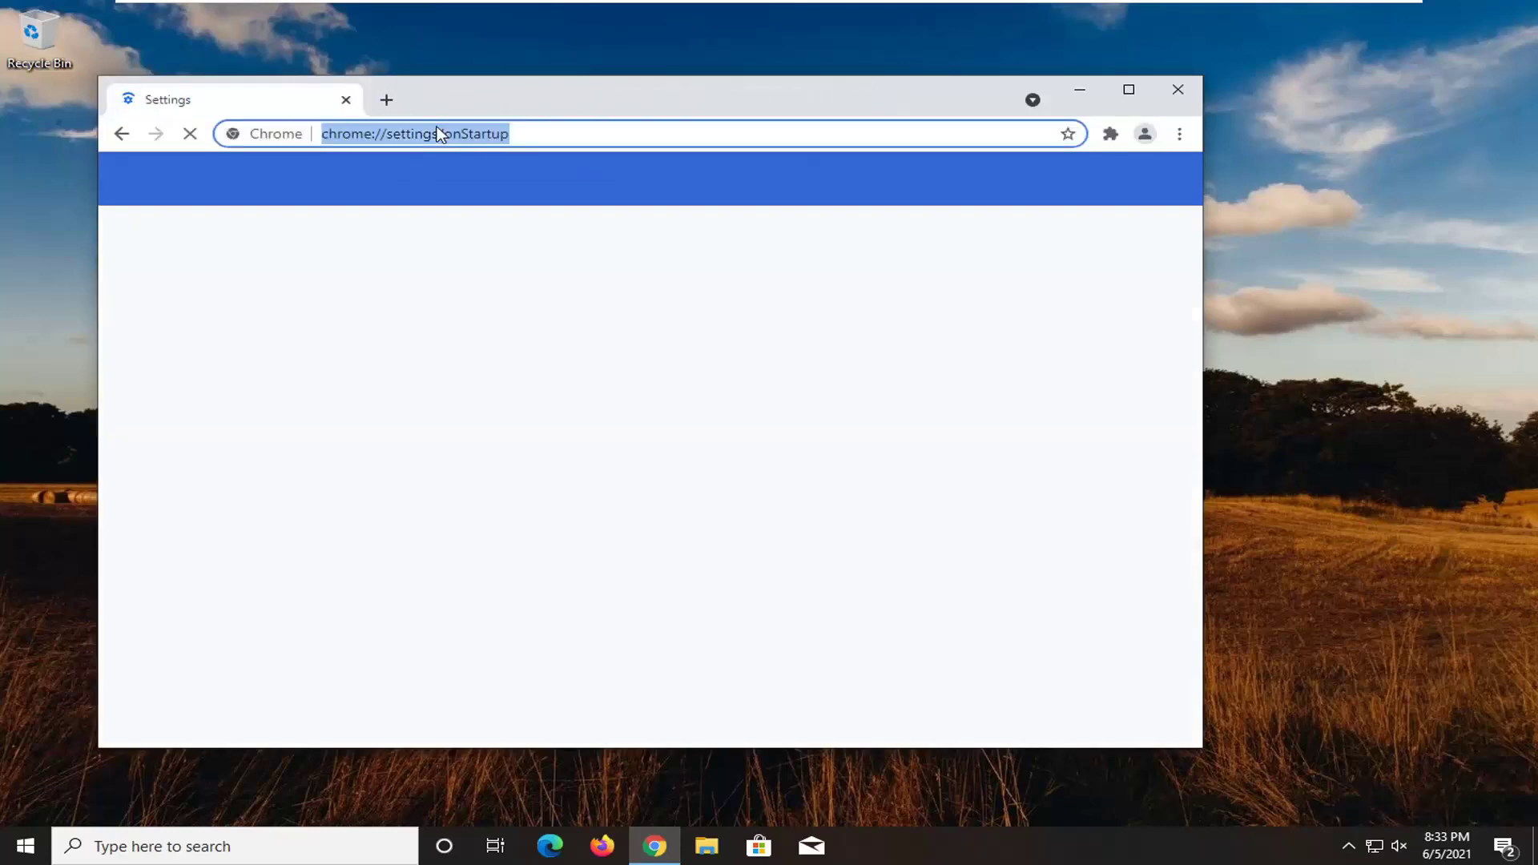
text(gog)
key(BackSpace)
text(ogle.com)
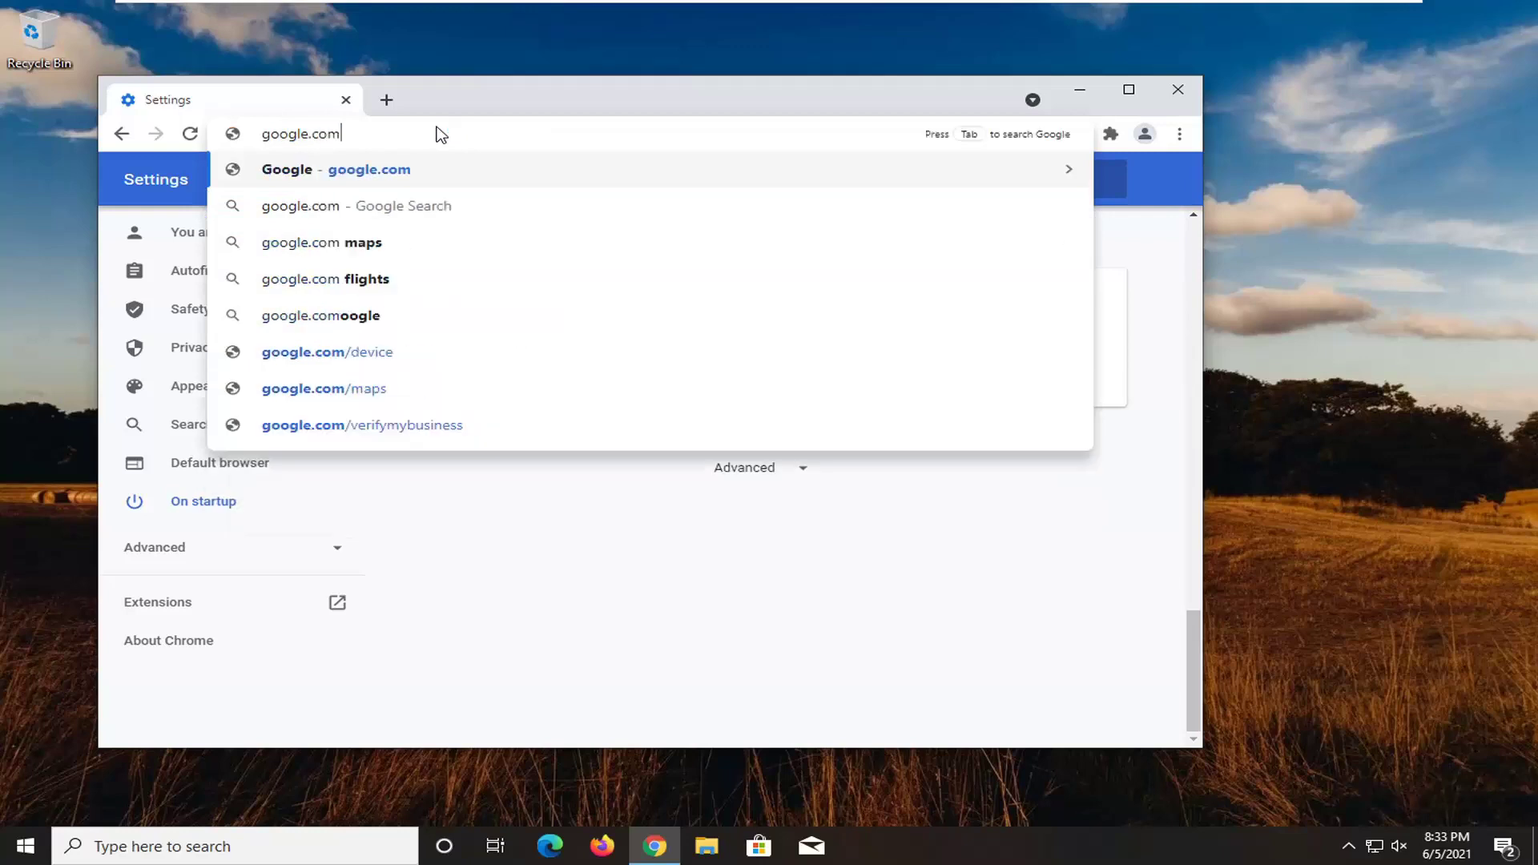
key(Return)
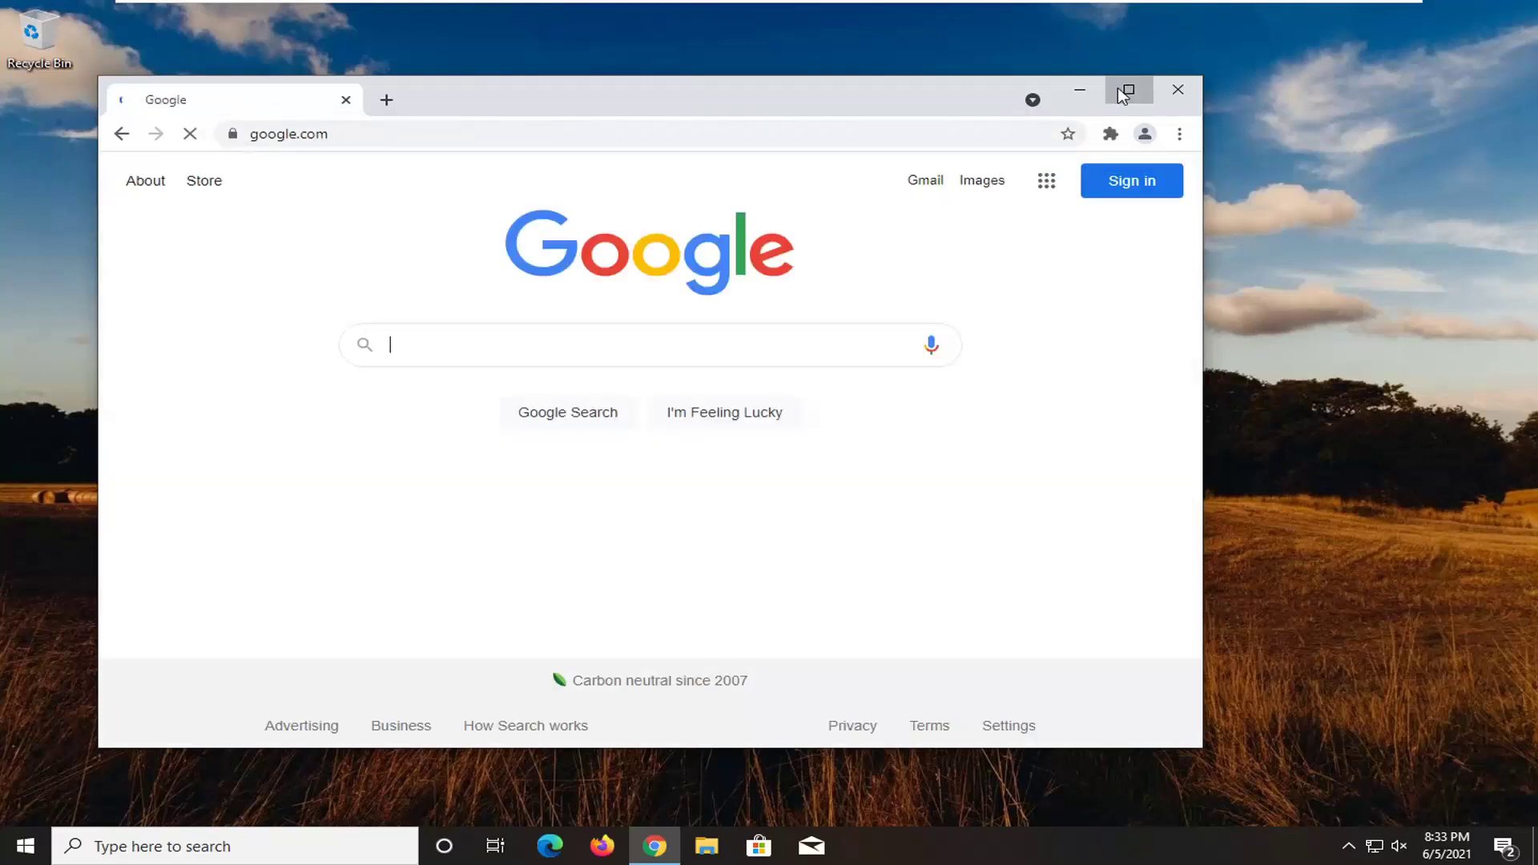
Maximize the browser and search Google for 'intel graphics control panel download'.
click(1129, 89)
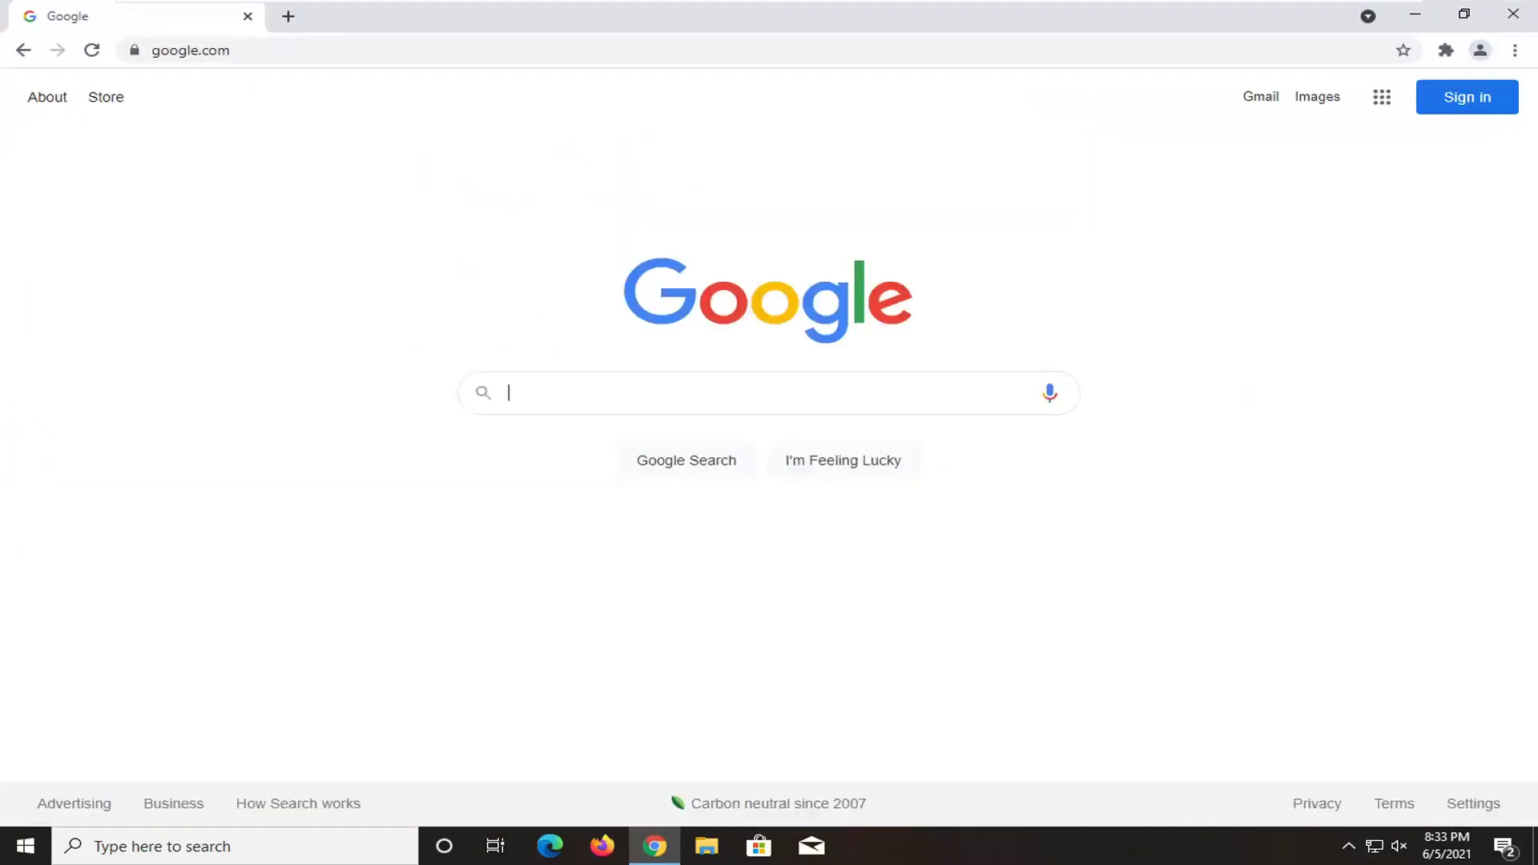
text(intel gra)
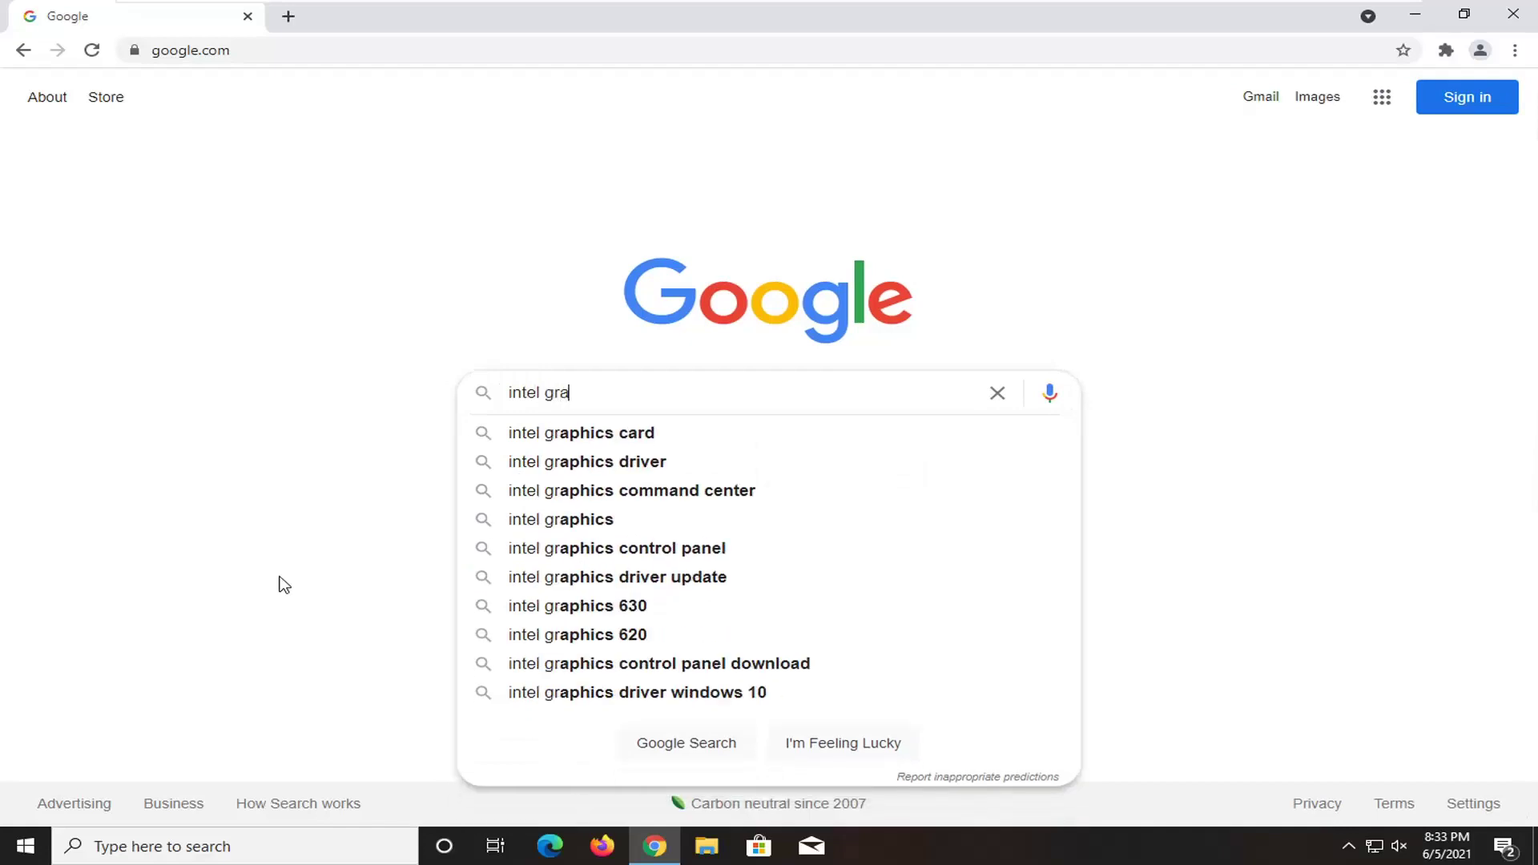
text(phics control)
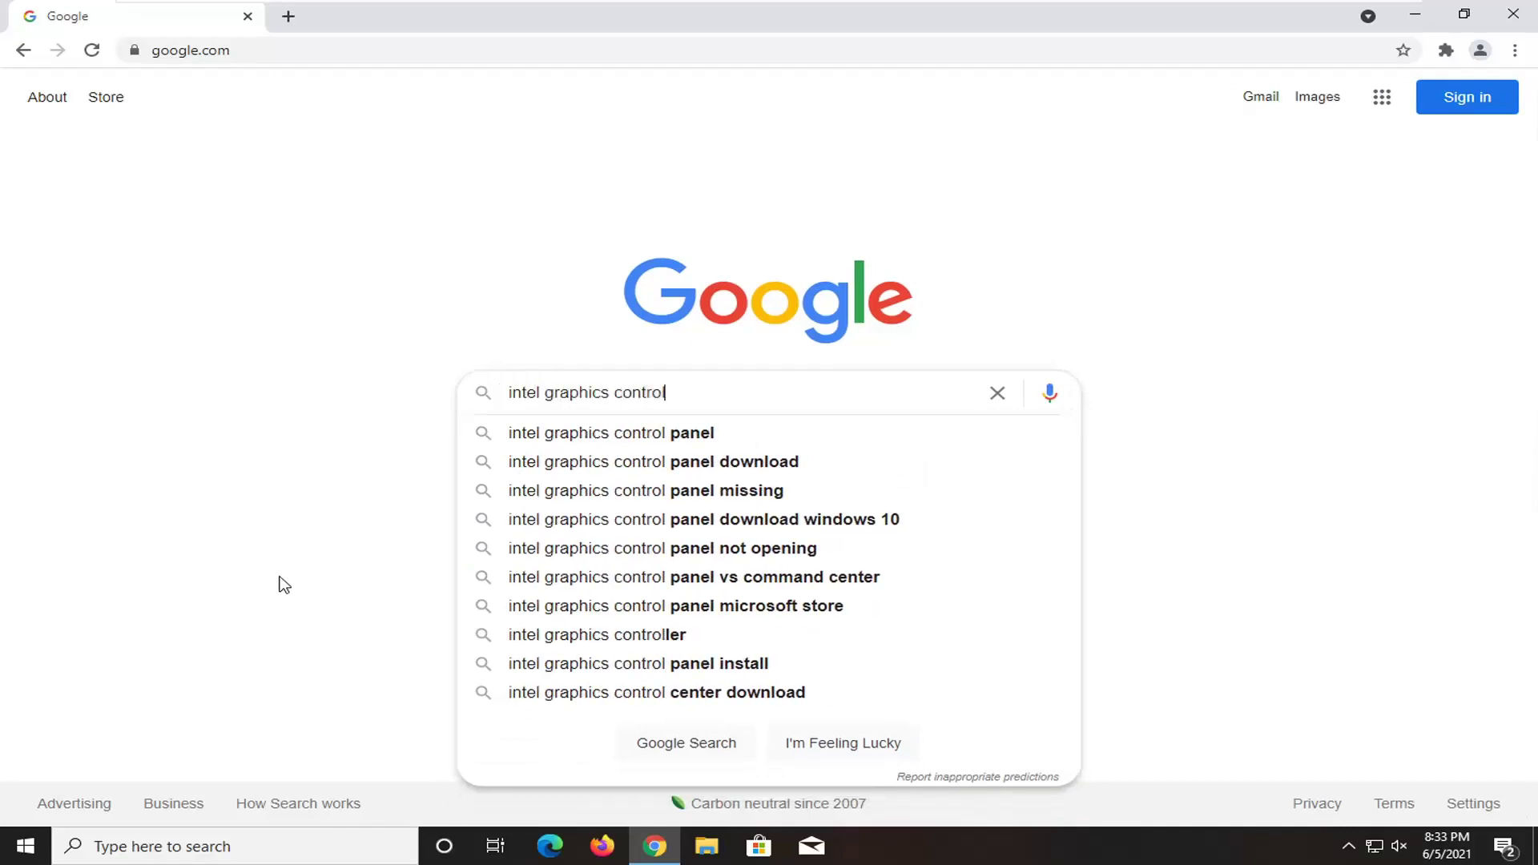
text( panel download)
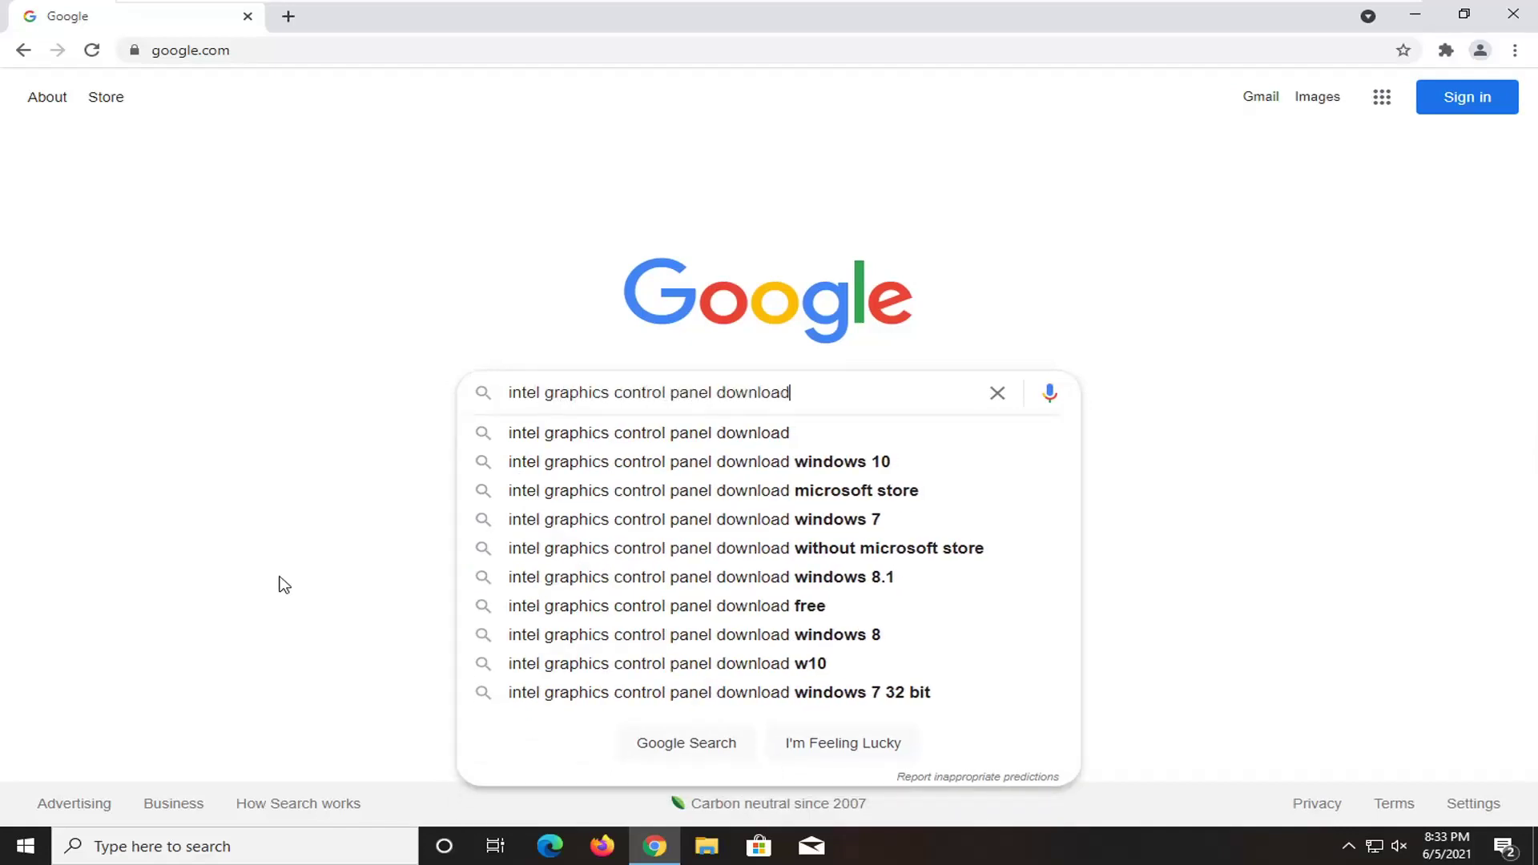
key(Return)
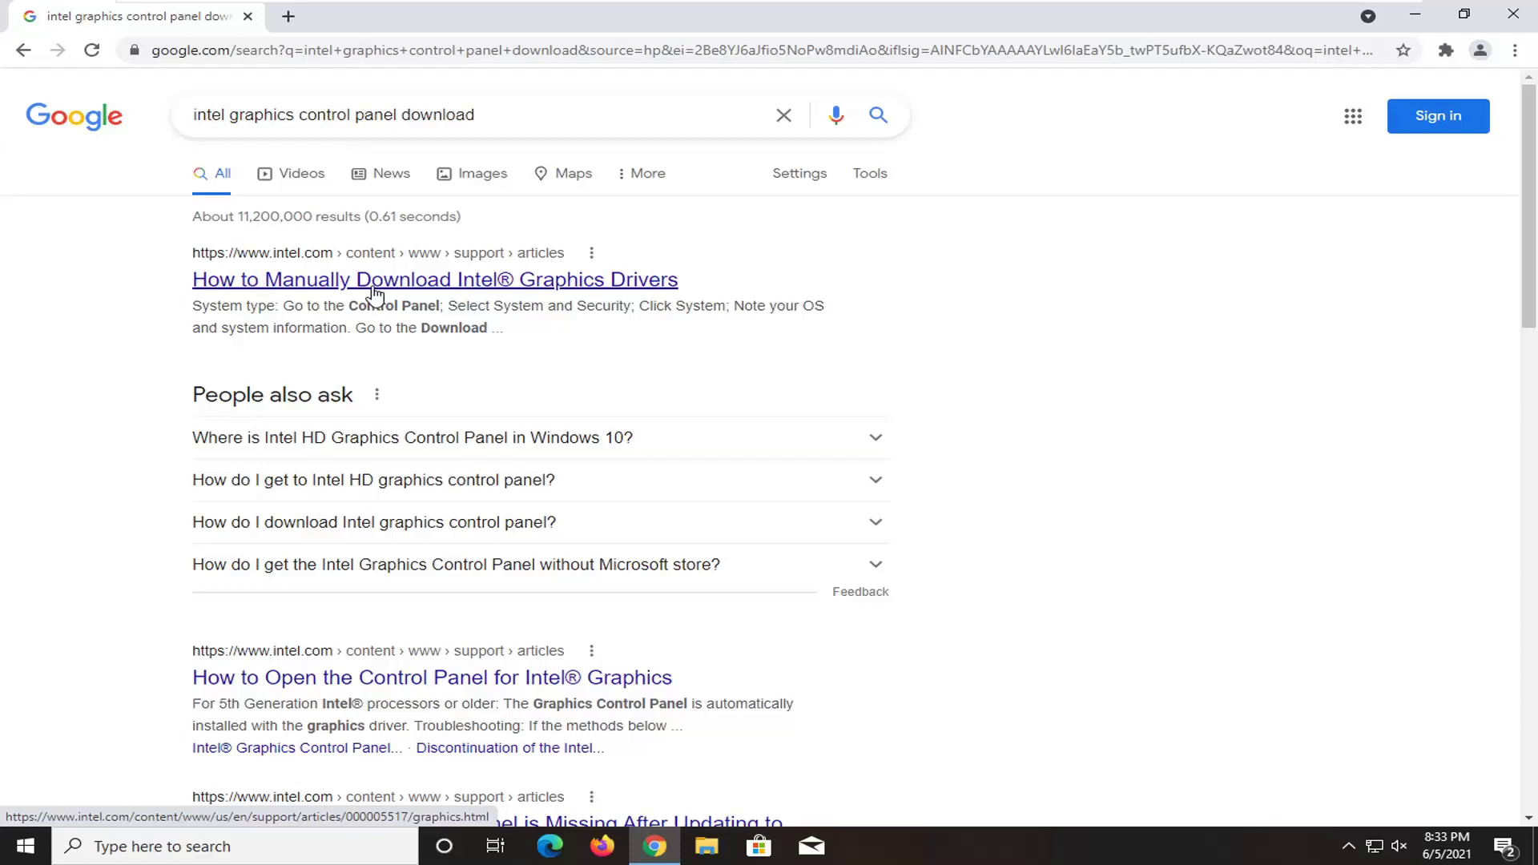
Open Intel's top search result and start its automatic product and driver detection.
click(533, 285)
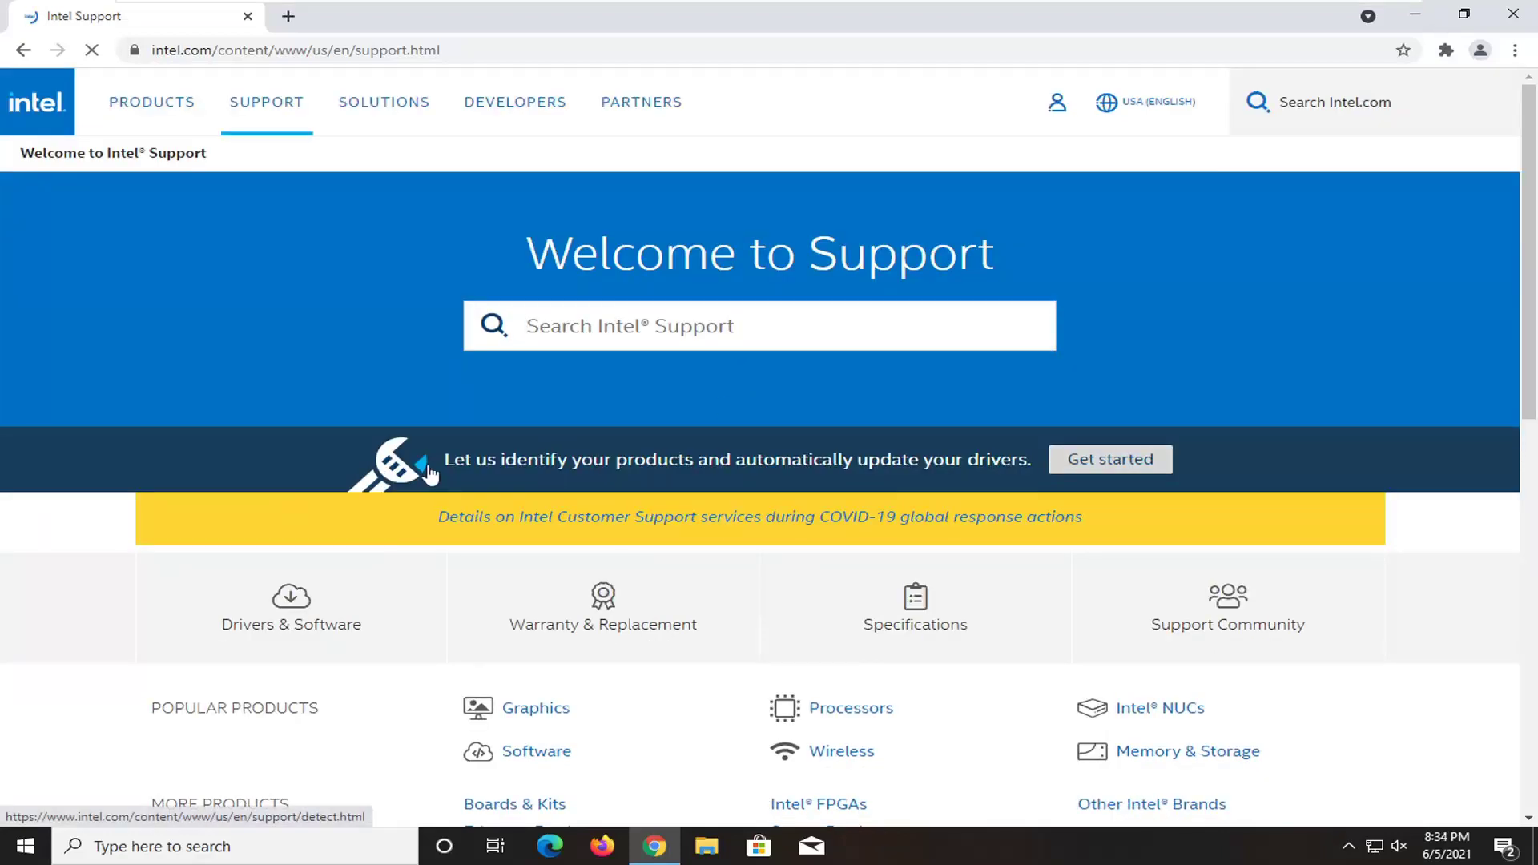
scroll(416, 474, down, 1)
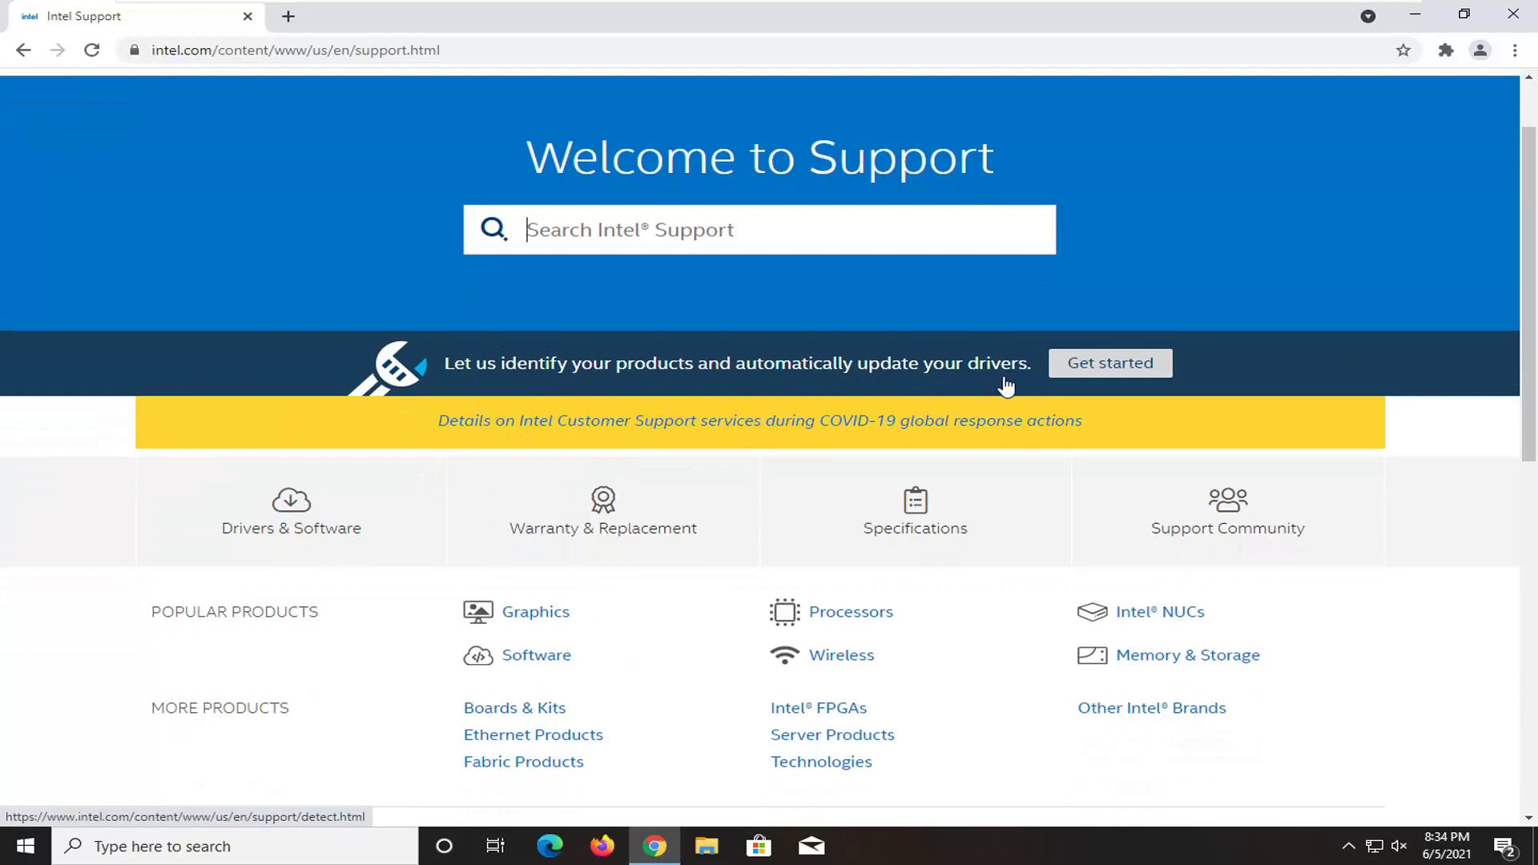
click(1132, 382)
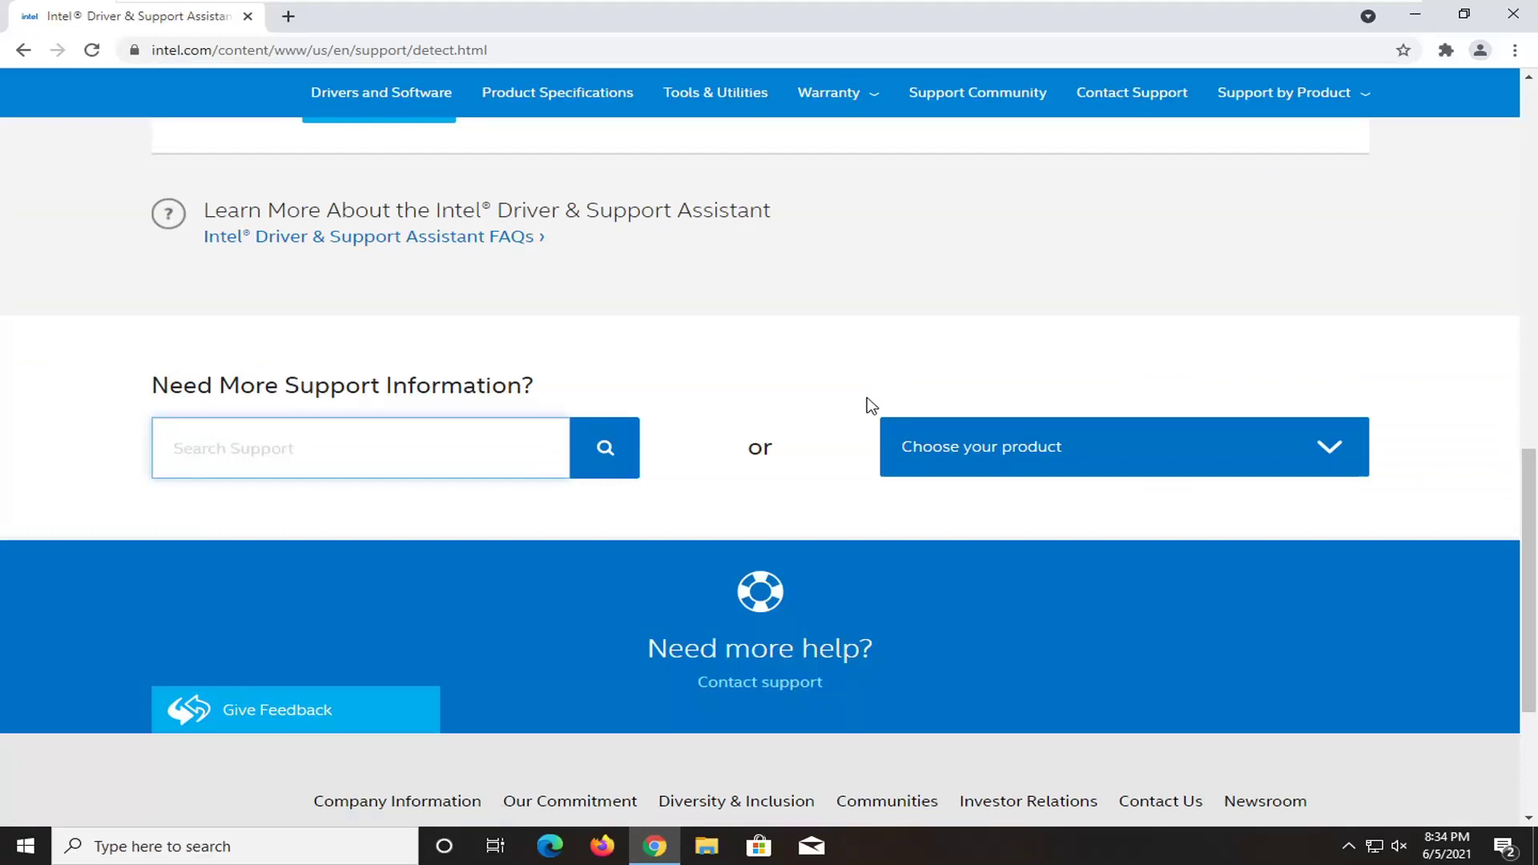
scroll(871, 406, up, 15)
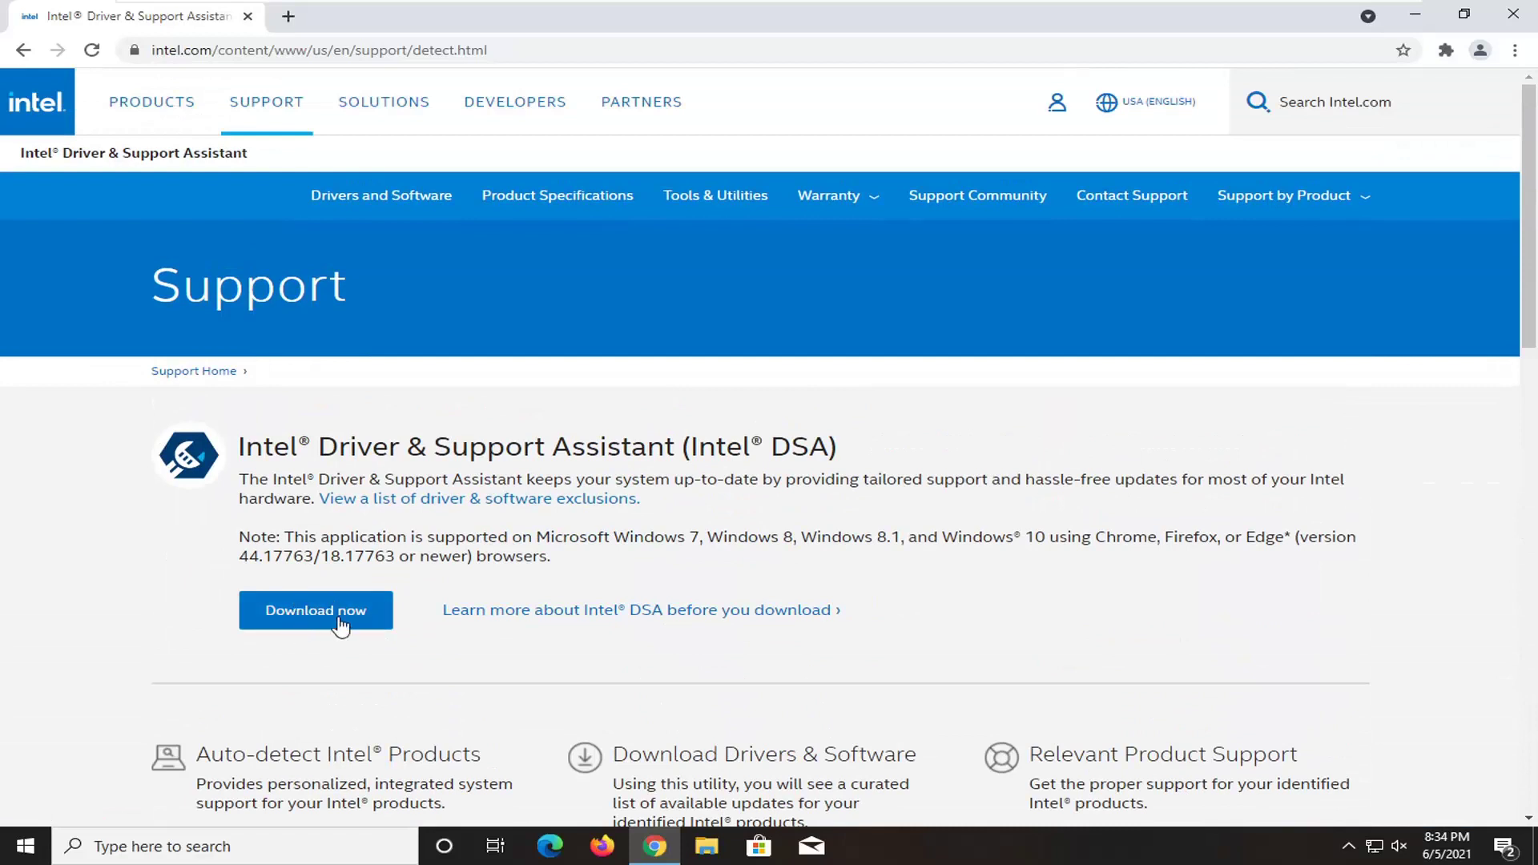
Download the Driver & Support Assistant installer and run it.
click(308, 624)
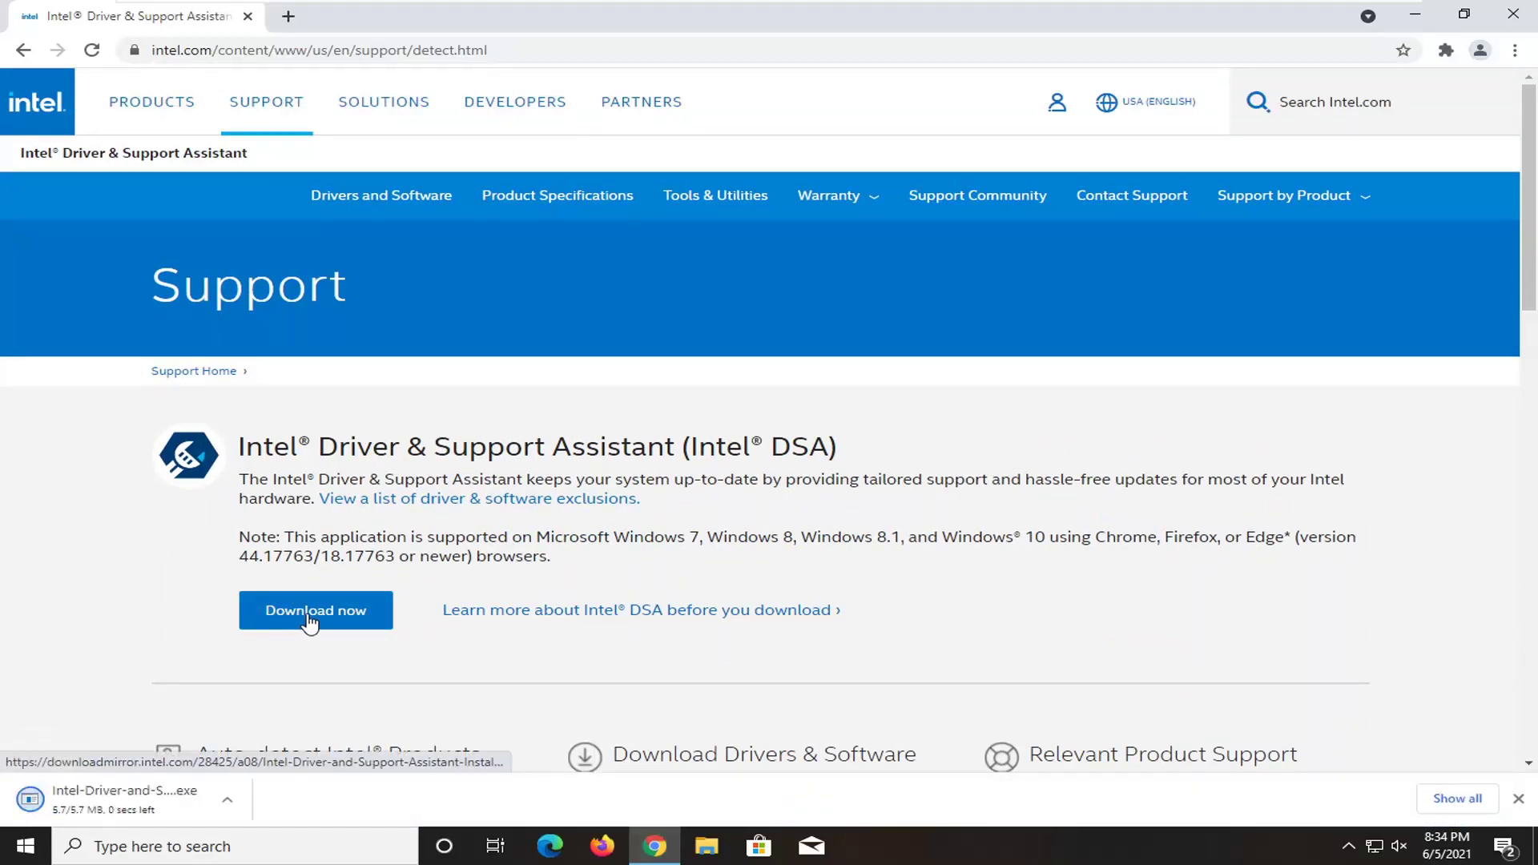
click(78, 799)
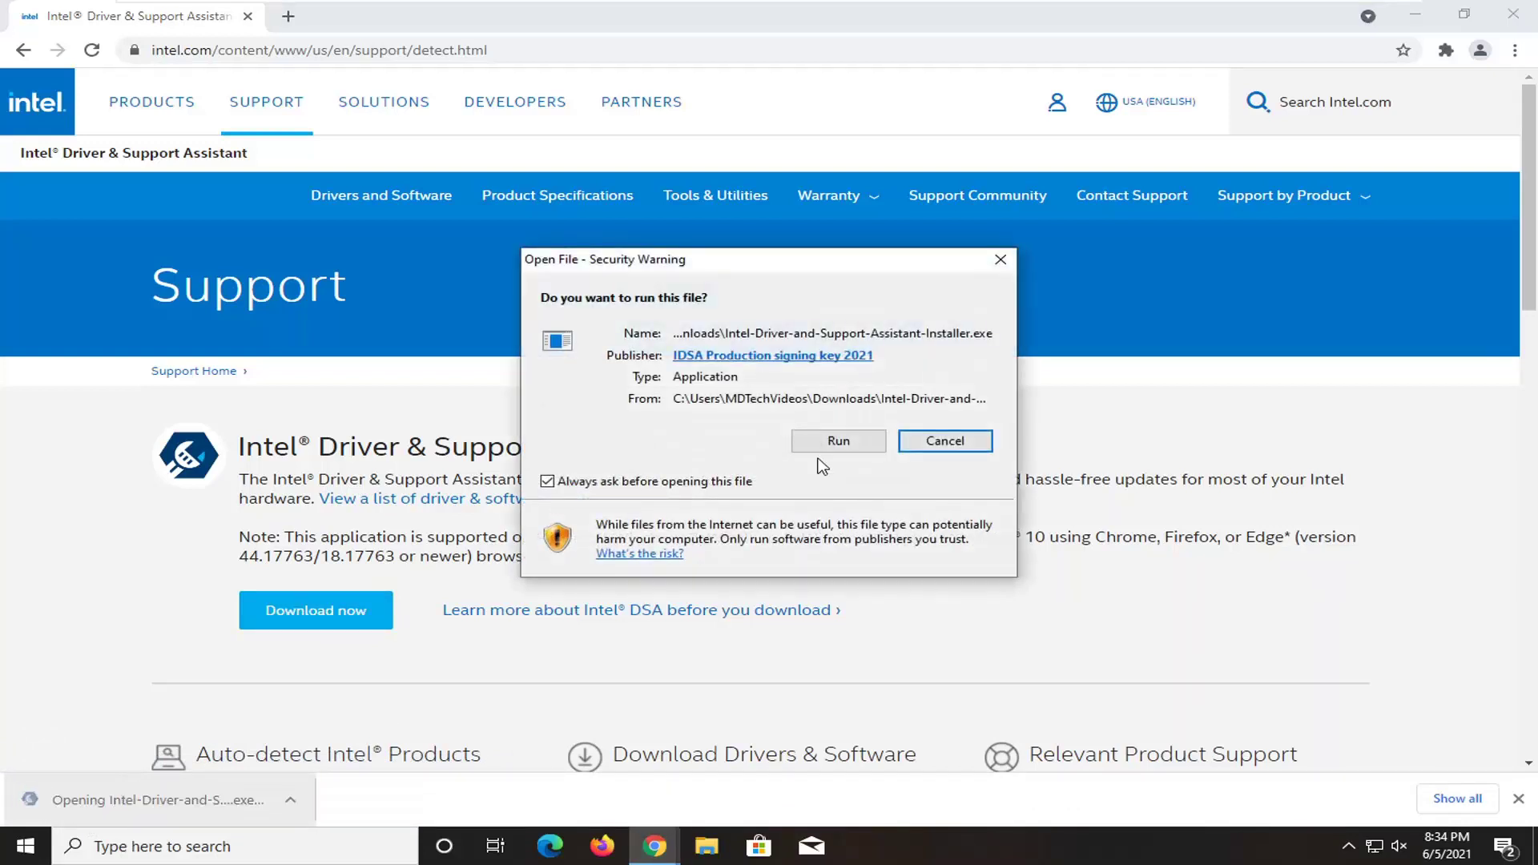
click(834, 441)
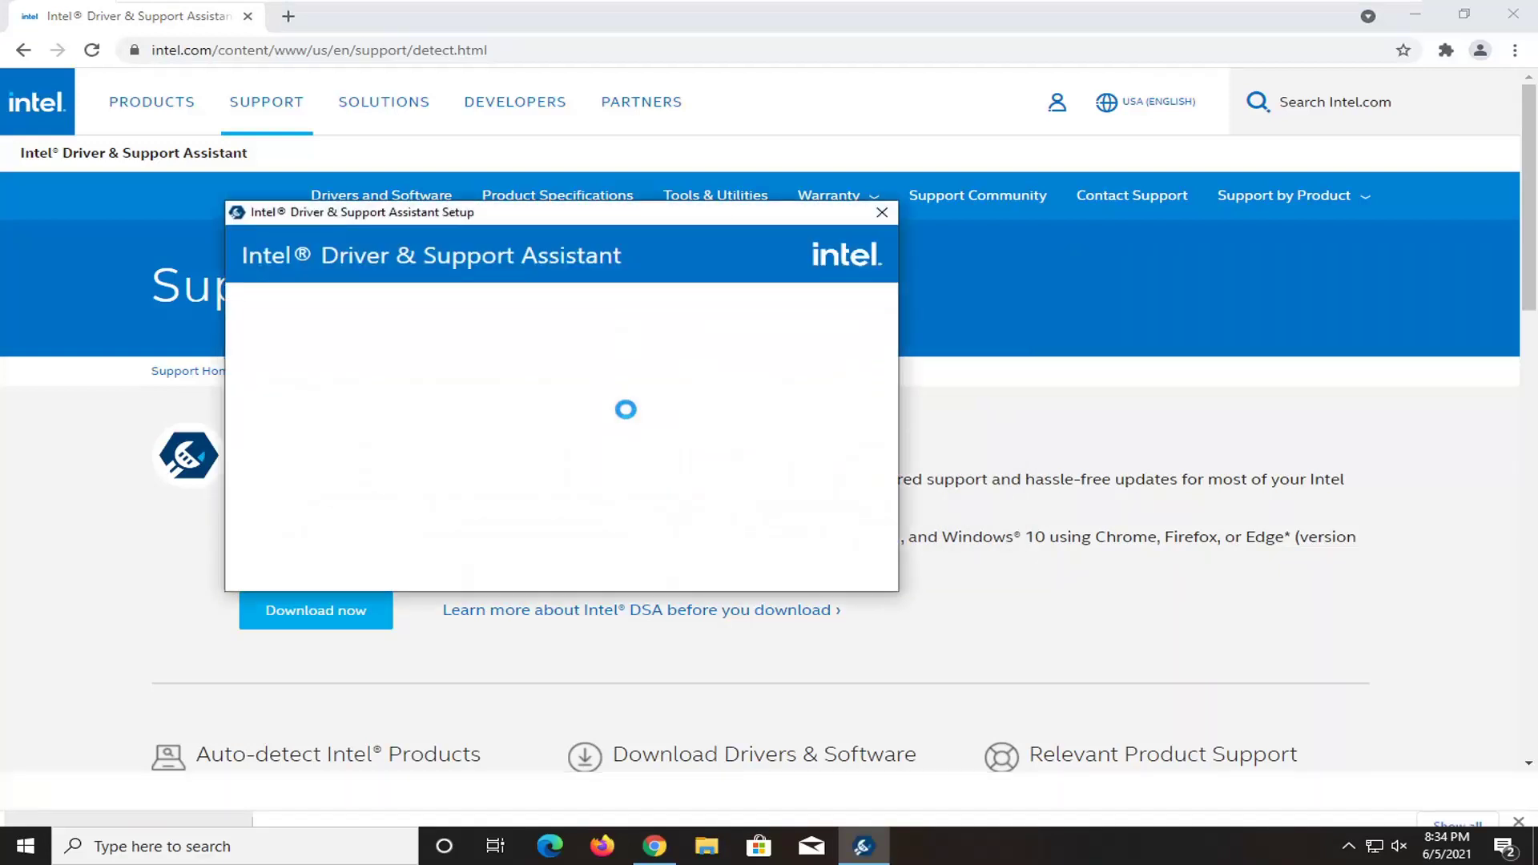
Accept the Intel Driver & Support Assistant license terms and install it, approving the UAC prompt.
click(1415, 14)
drag(481, 213, 612, 197)
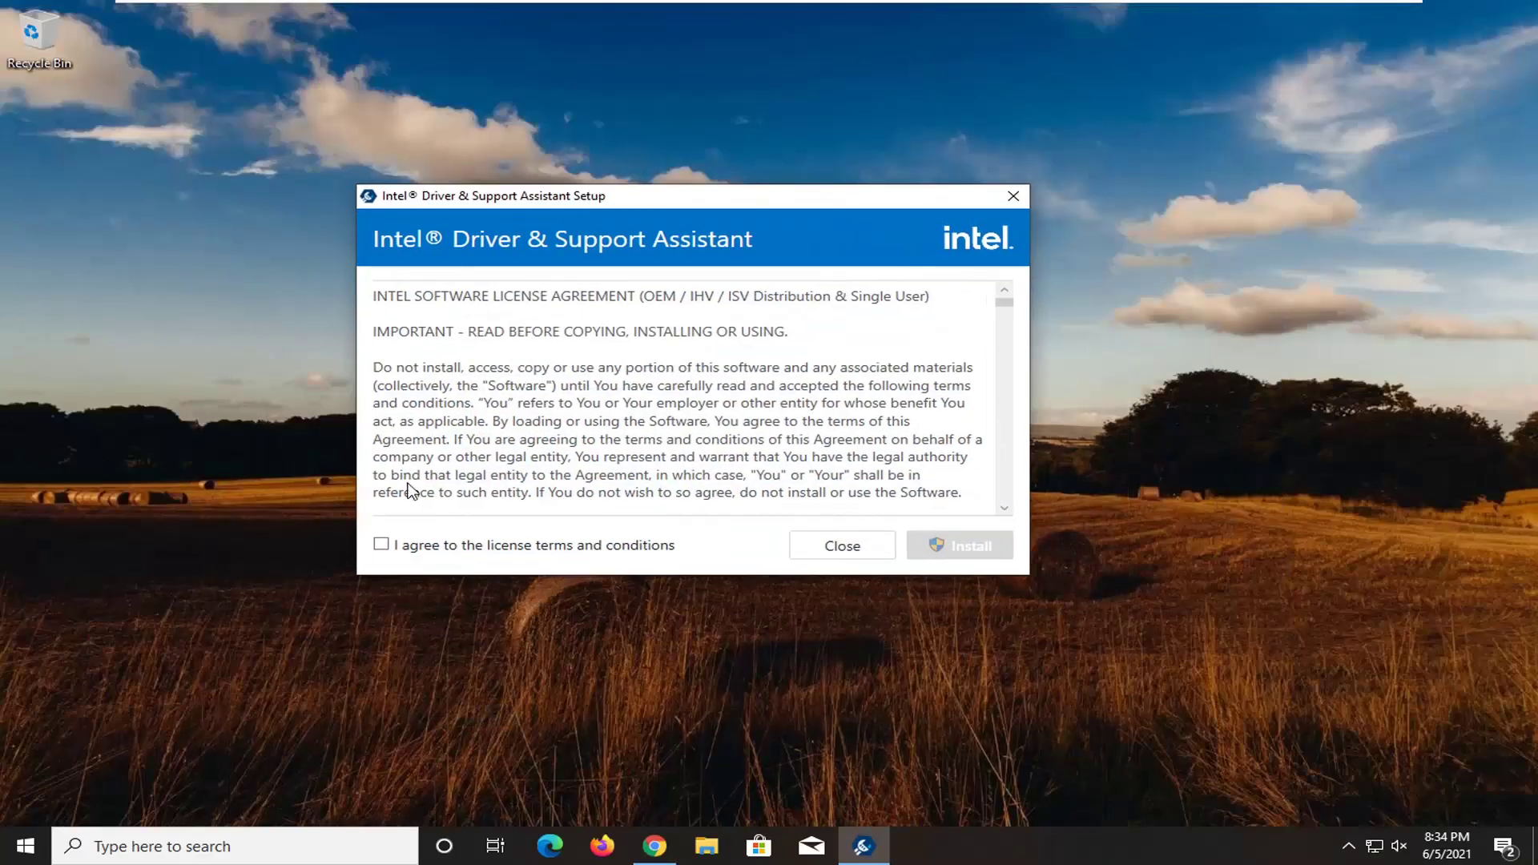
click(382, 544)
click(976, 546)
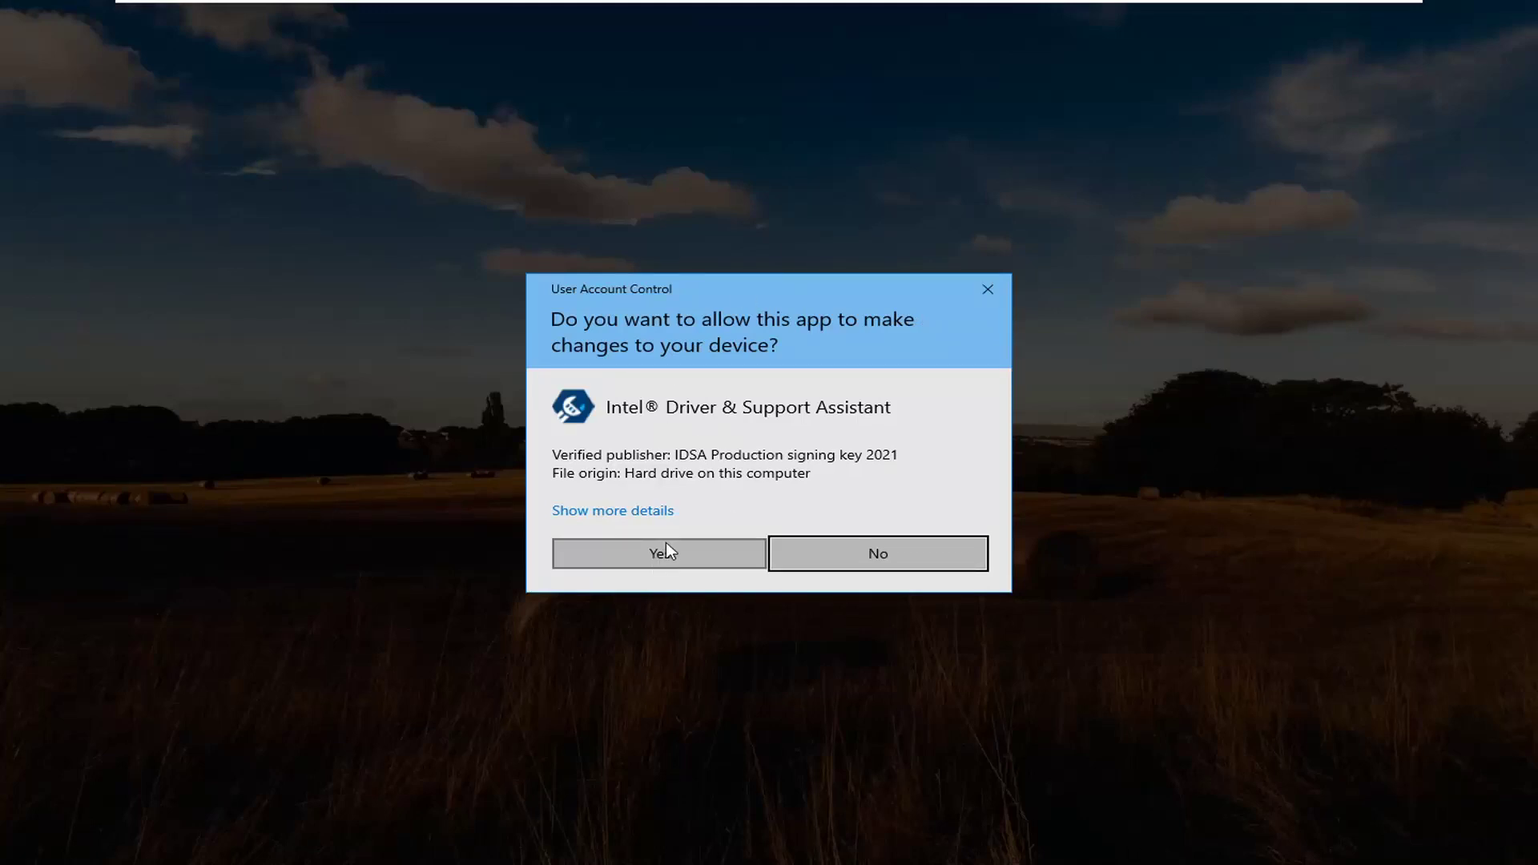
click(657, 561)
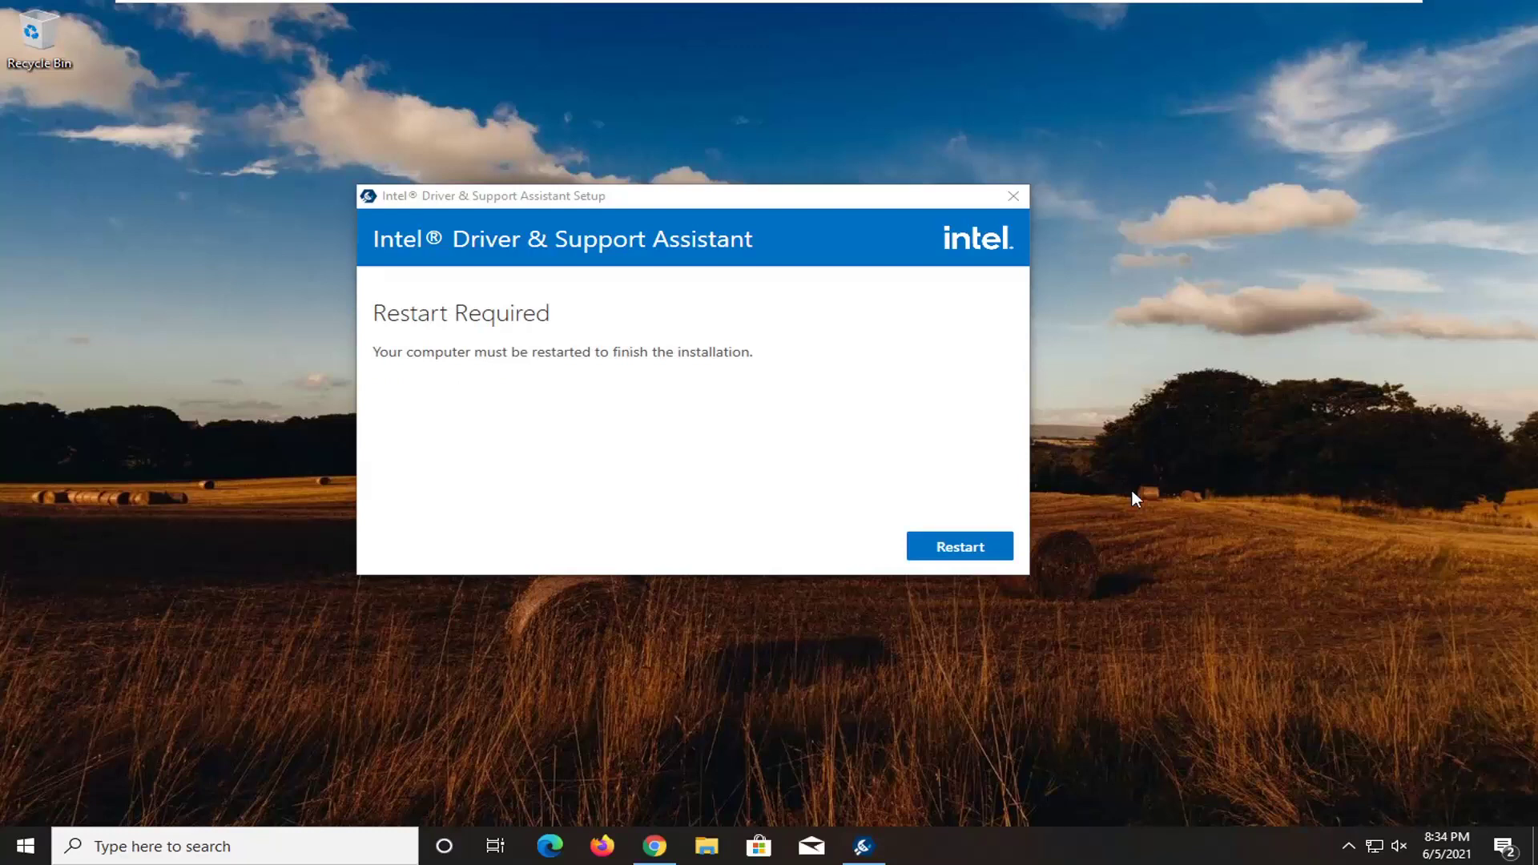
Restart Windows to finish the installation, dismissing the sign-out warning.
click(948, 552)
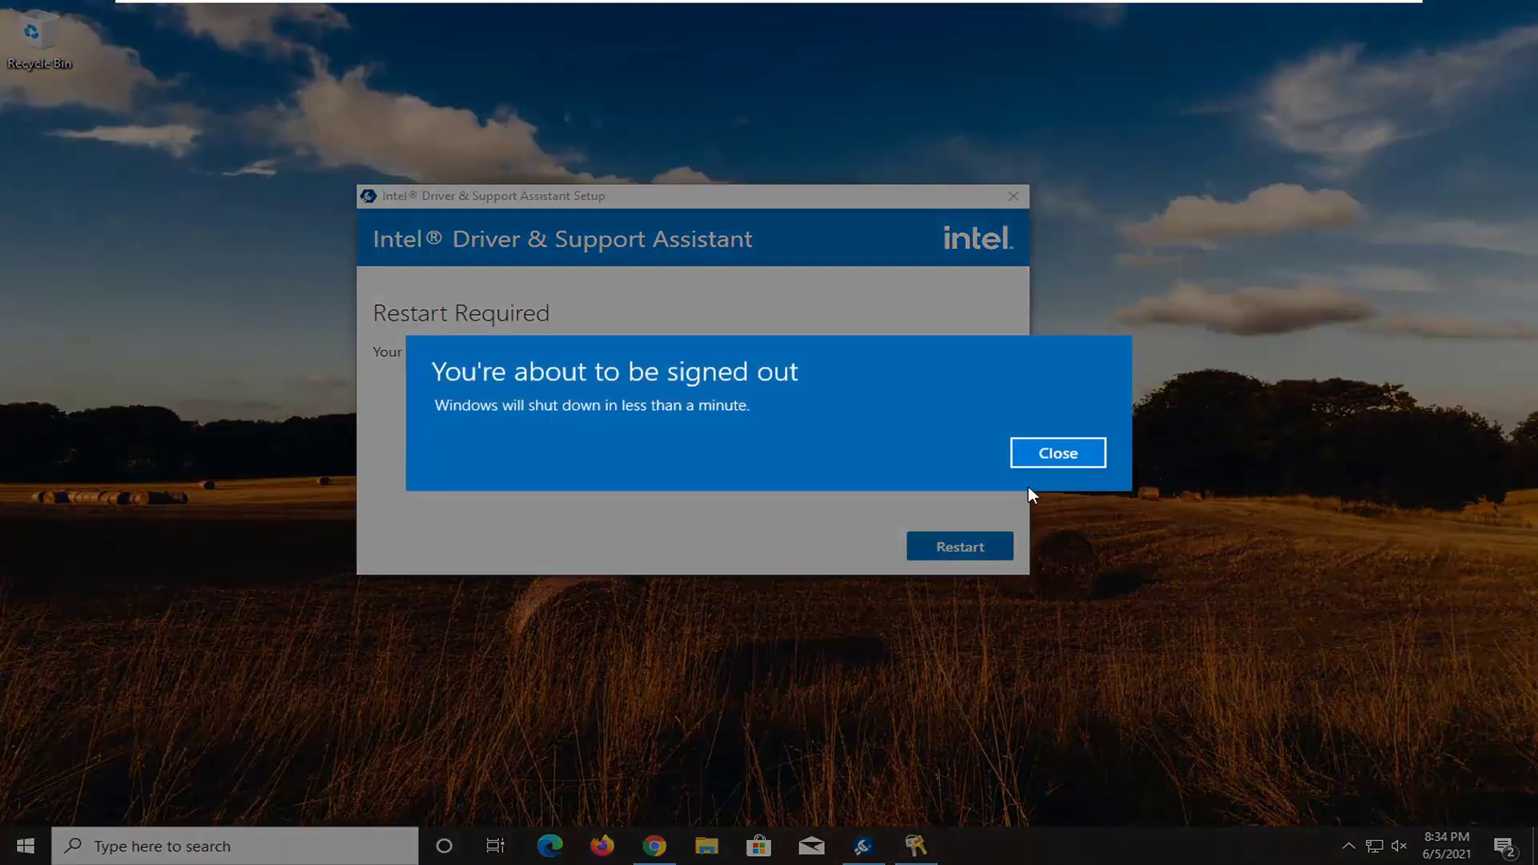
click(1042, 451)
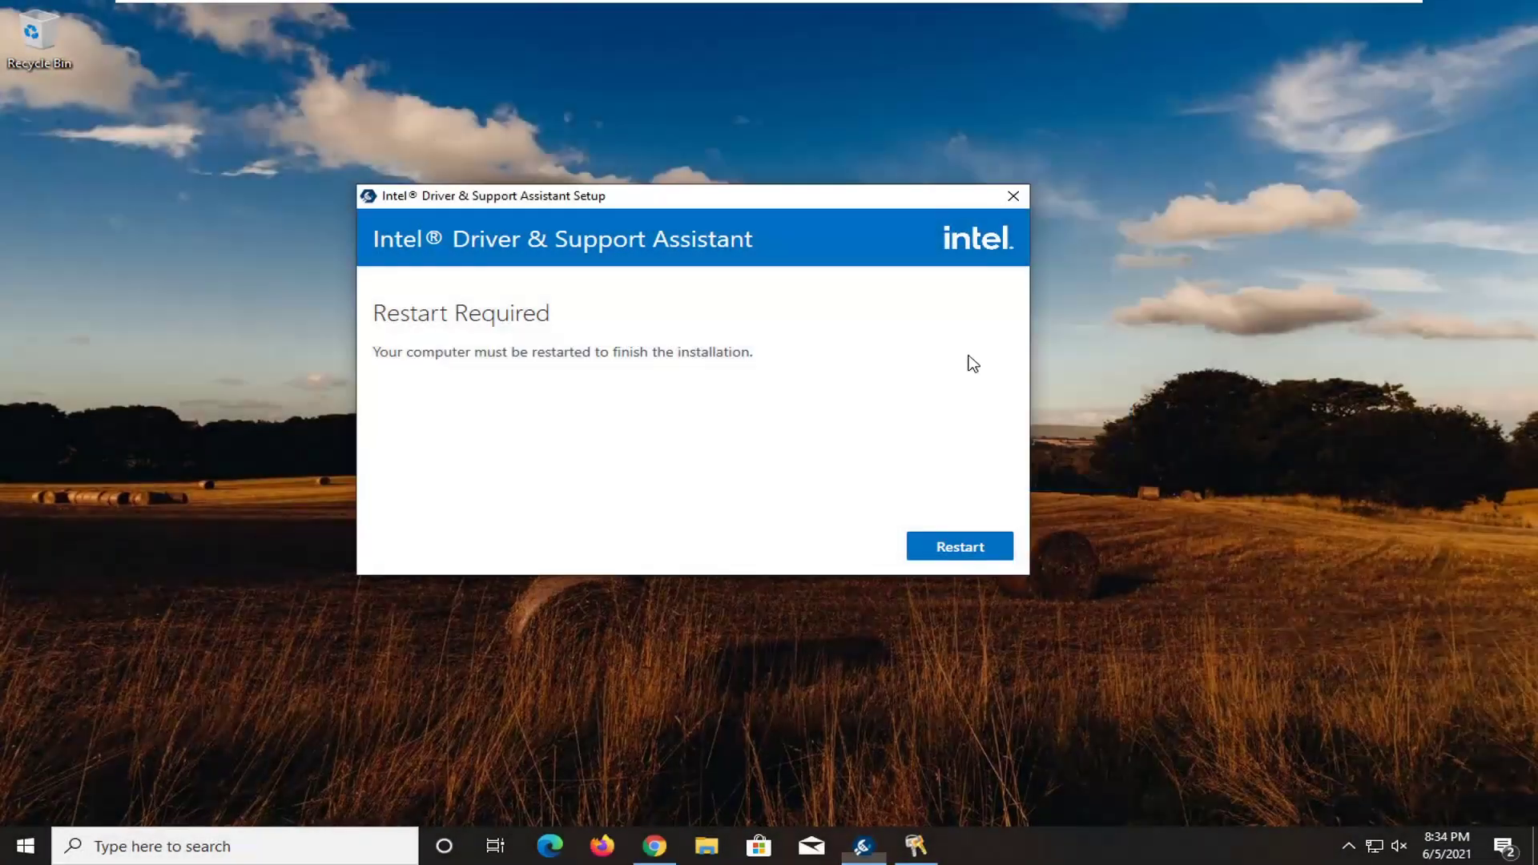
click(656, 847)
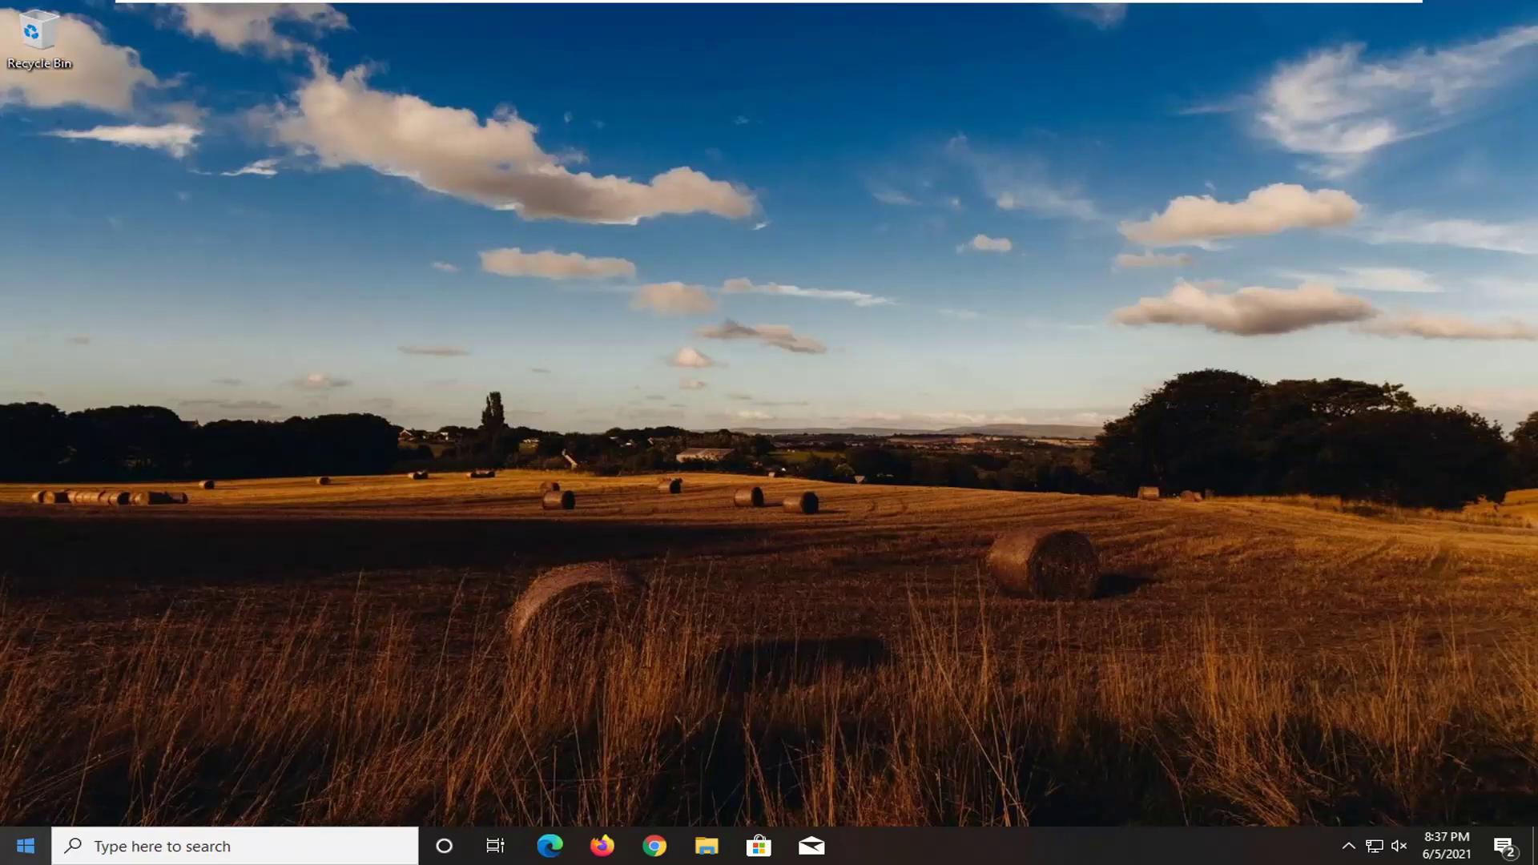
Search Start for 'intel' and launch Intel Driver & Support Assistant.
click(11, 857)
text(intel)
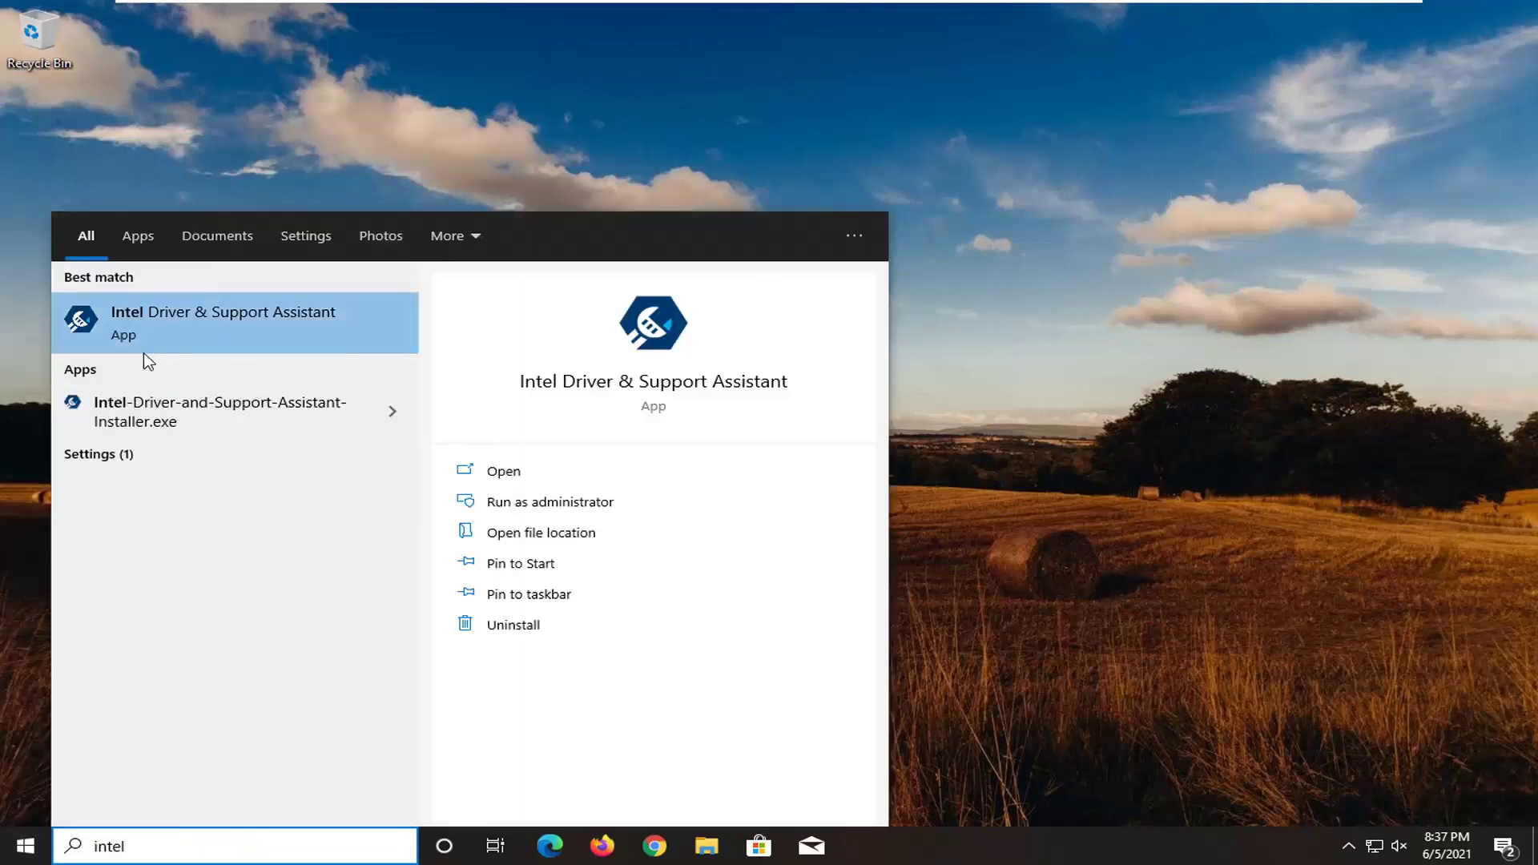
click(309, 329)
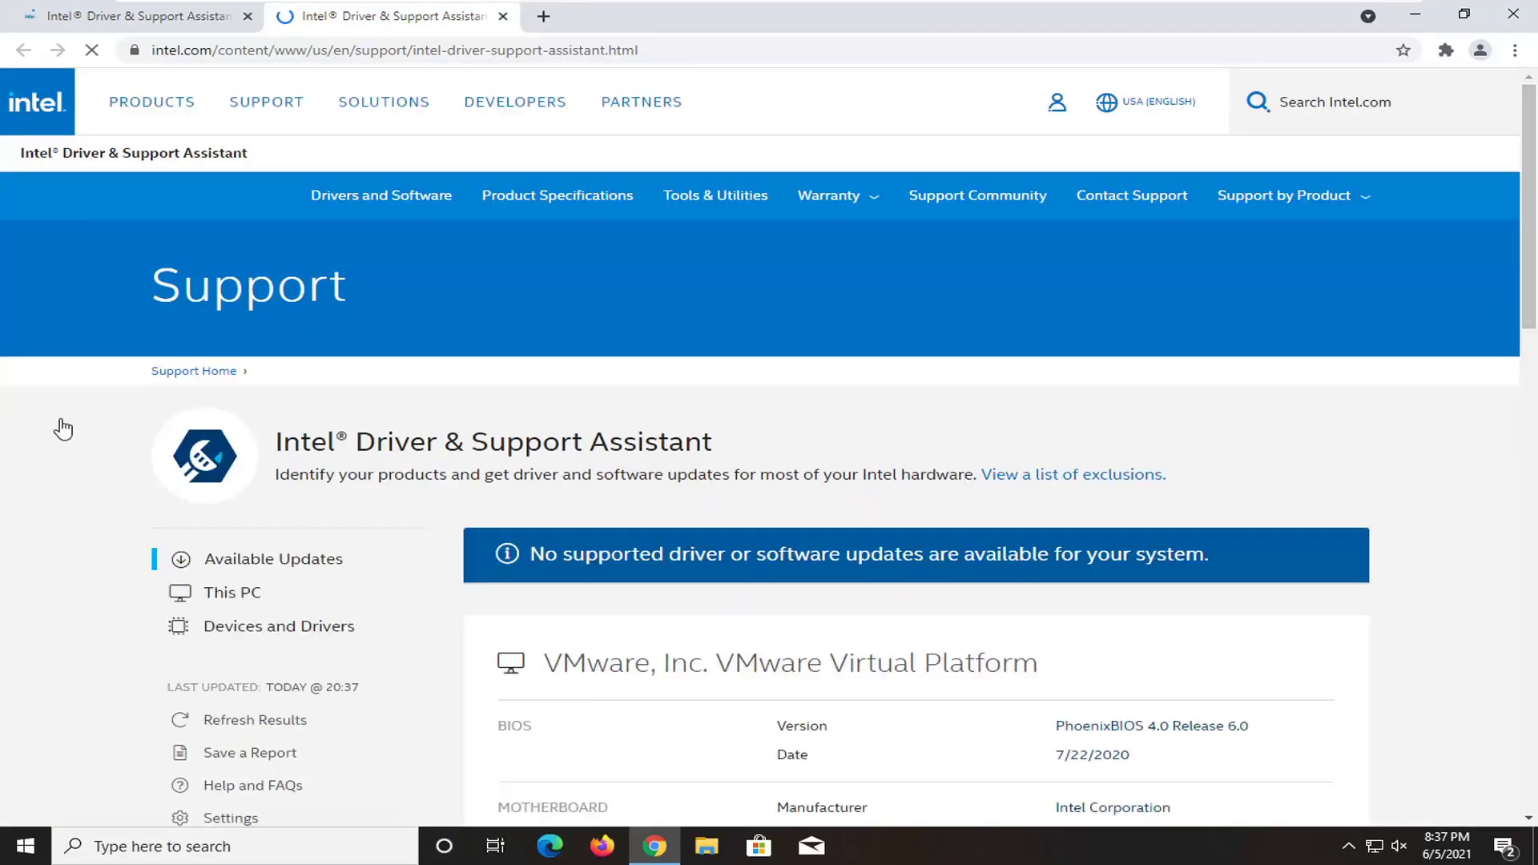
Scroll through the This PC and Devices and Drivers scan results, then close the Chrome window.
scroll(814, 471, down, 2)
scroll(813, 470, down, 1)
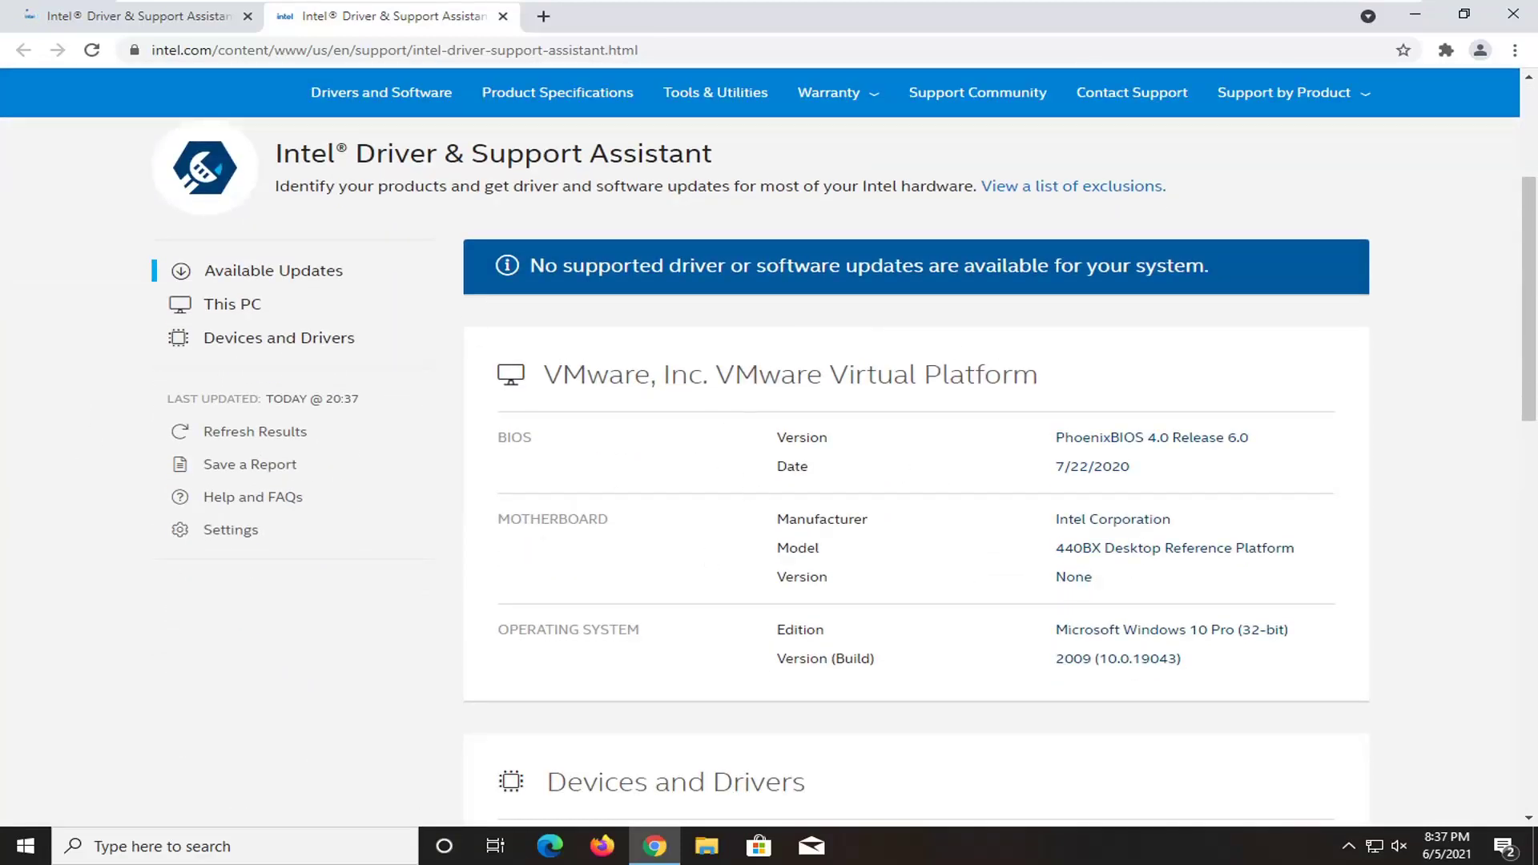
scroll(763, 335, down, 2)
scroll(764, 335, down, 2)
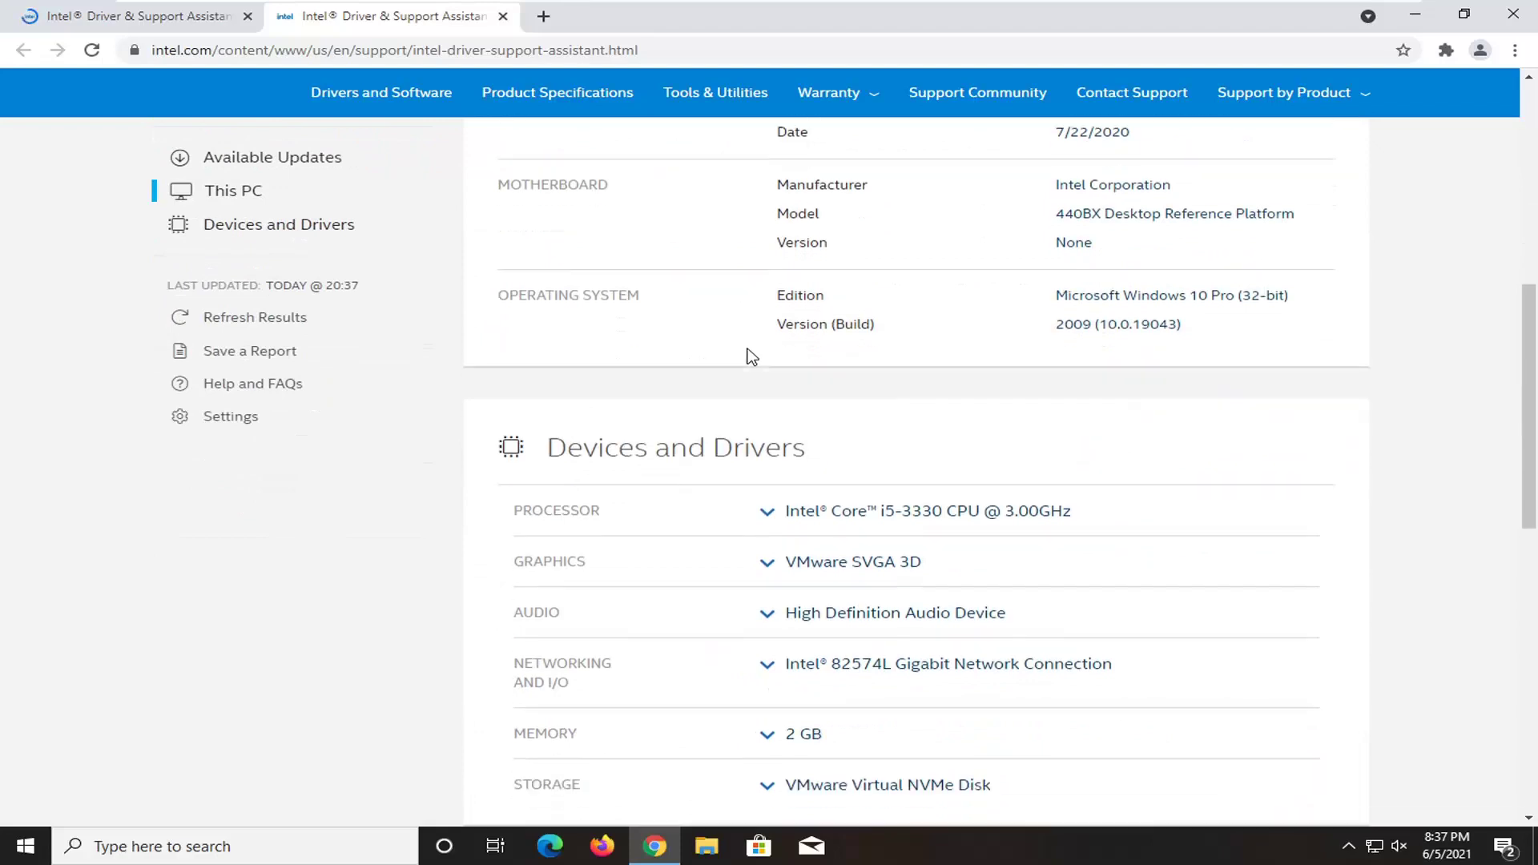
scroll(749, 354, up, 2)
scroll(1039, 439, up, 1)
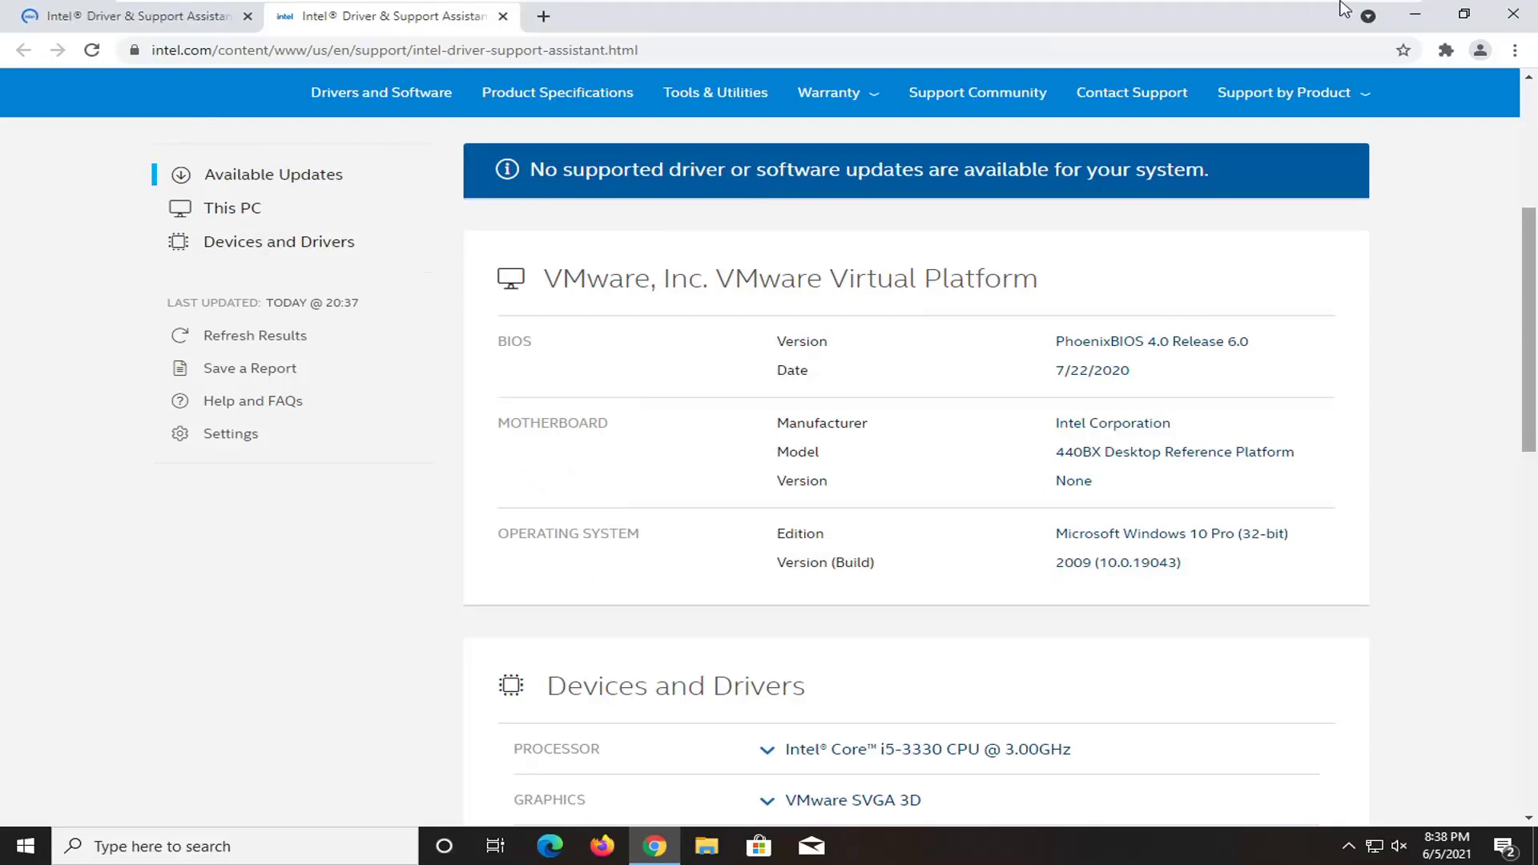
click(1514, 15)
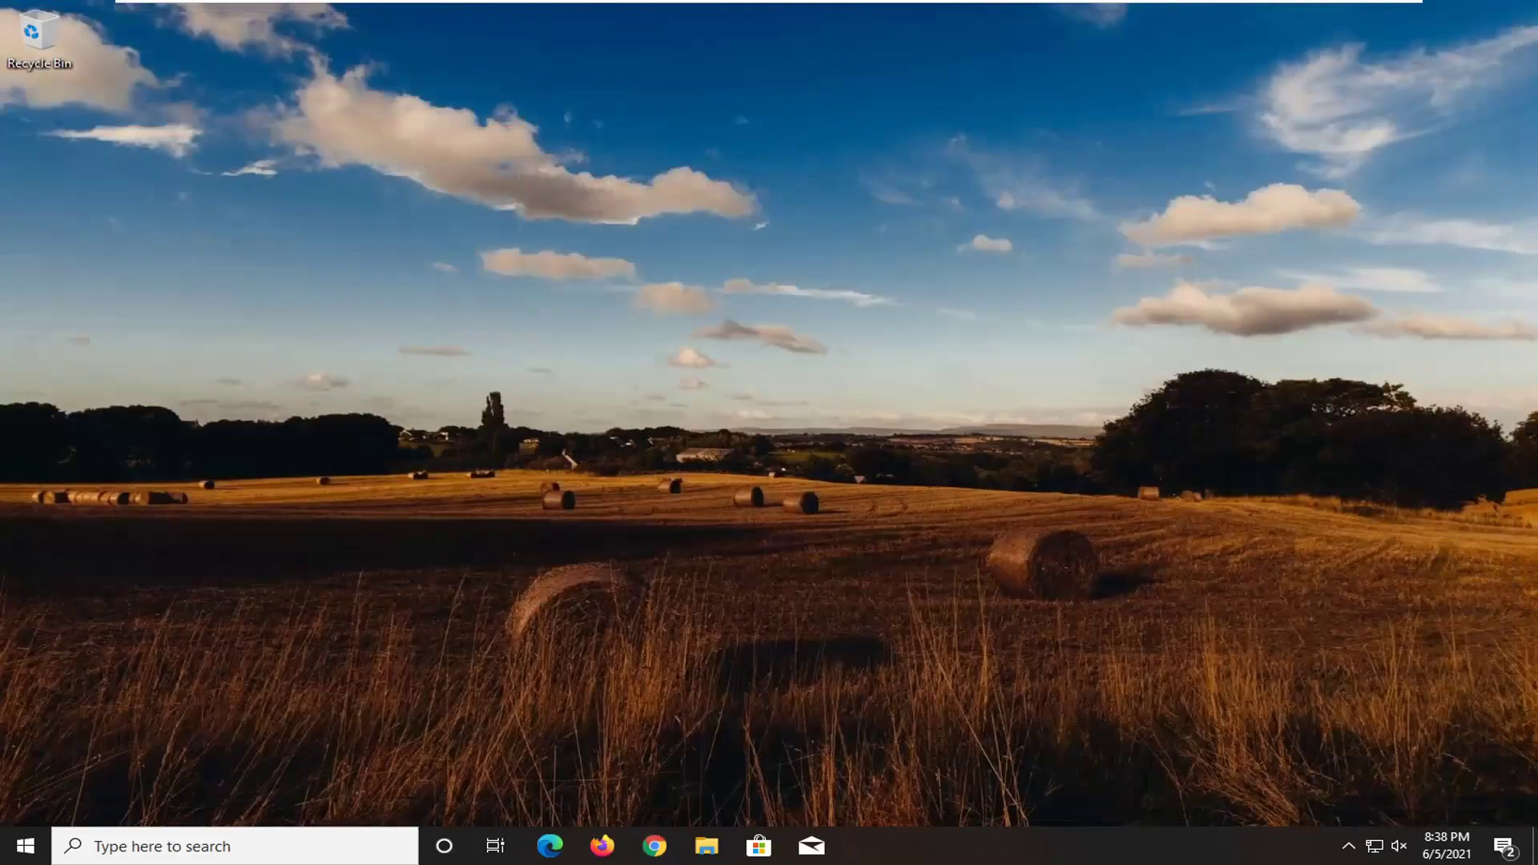